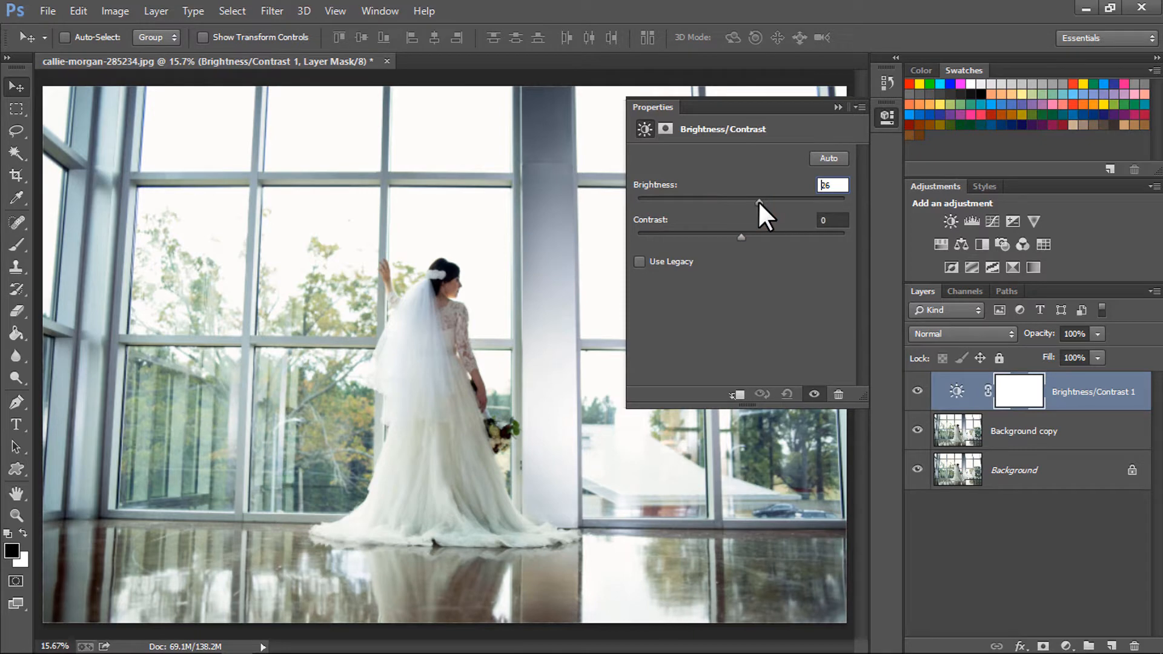
Toggle the Brightness/Contrast adjustment's visibility to compare the photo before and after.
left_click(835, 108)
left_click(917, 391)
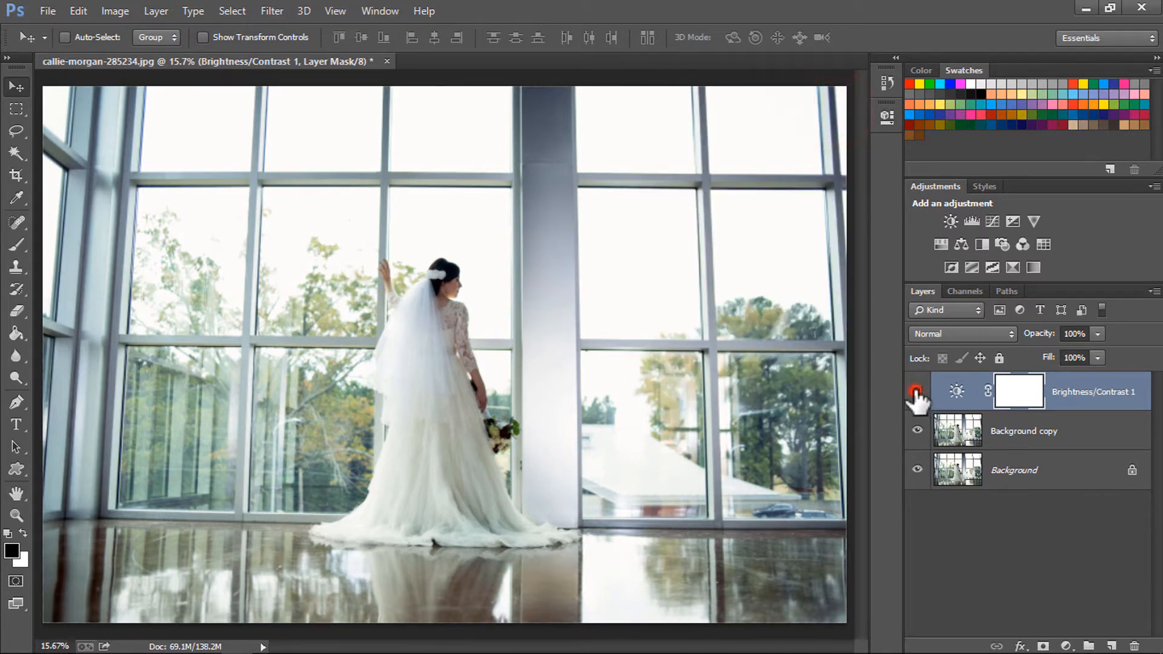
left_click(916, 390)
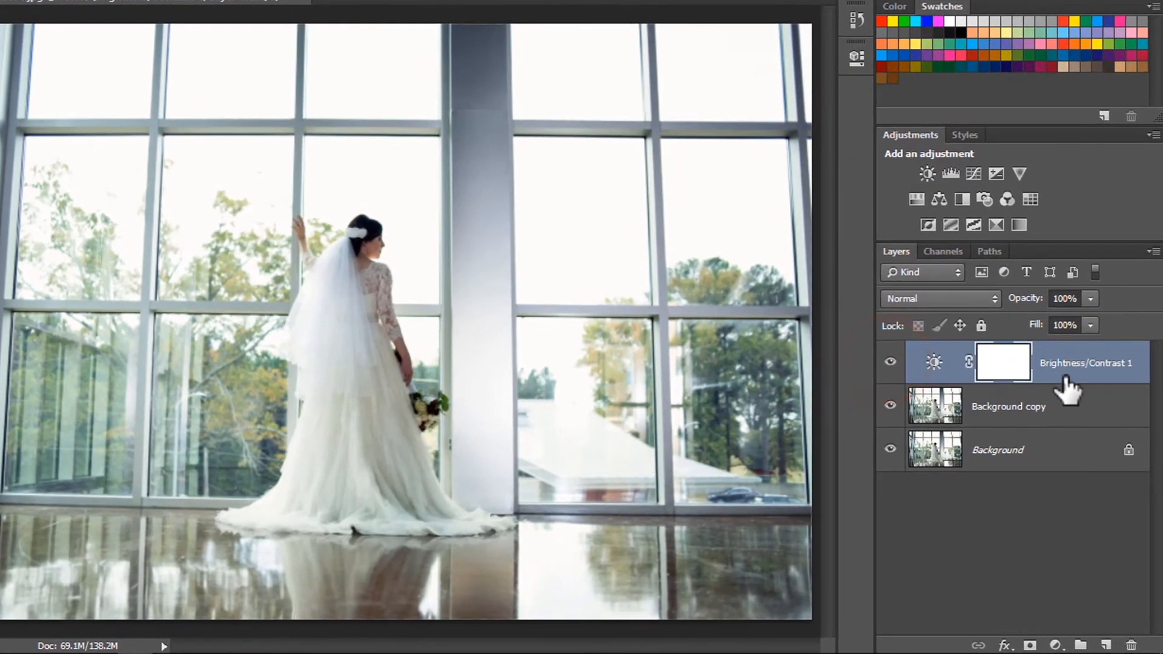
Add a Photo Filter adjustment using Warming Filter (85) with the density set to 50%.
left_click(981, 197)
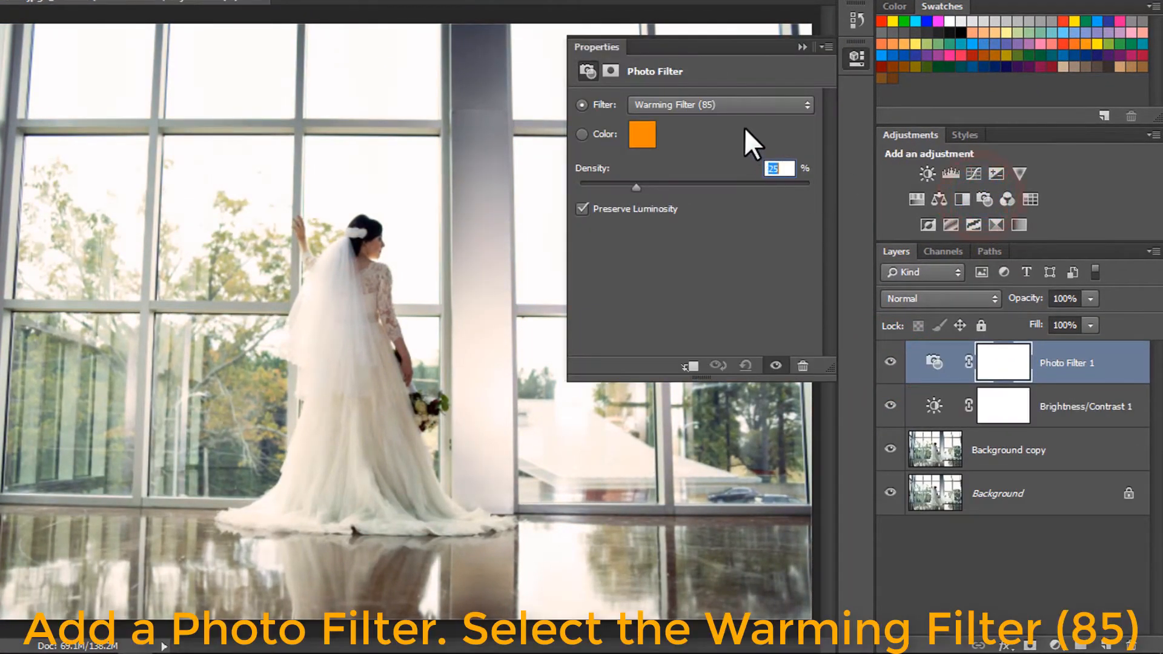
left_click(772, 104)
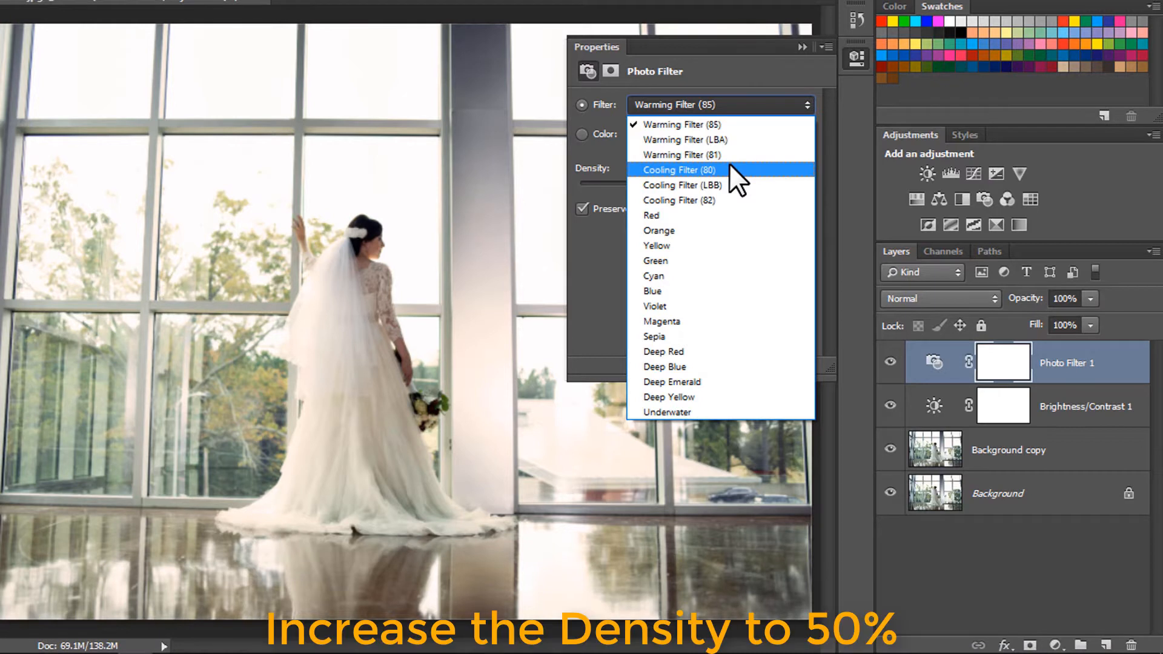
left_click(704, 122)
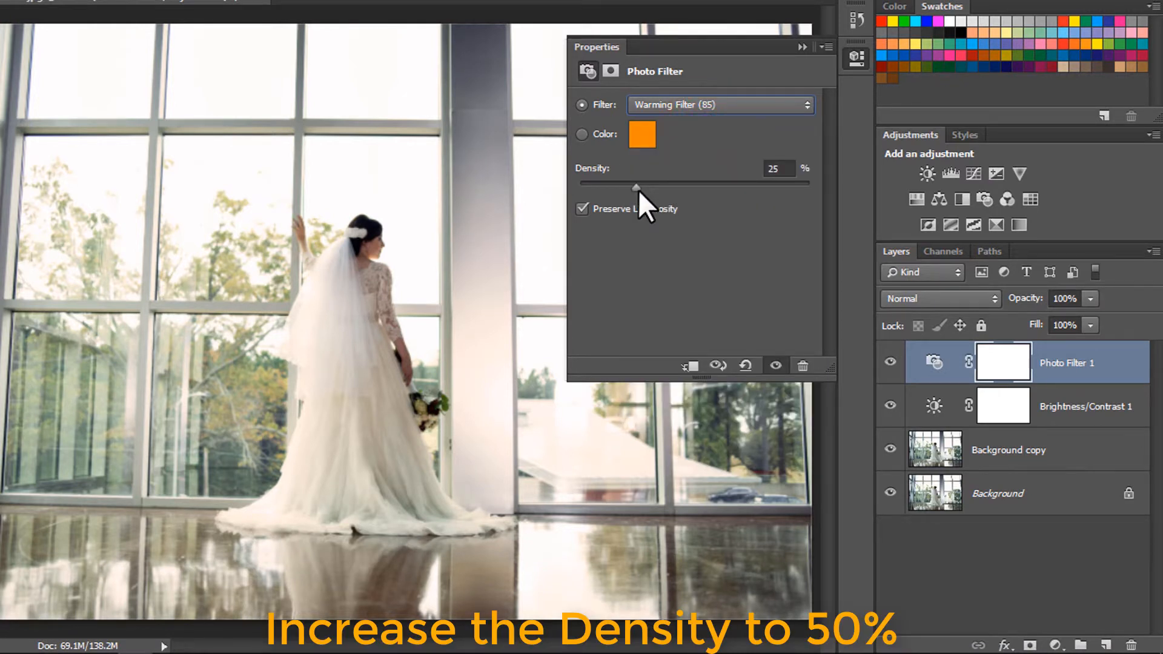
left_click_drag(638, 190, 699, 191)
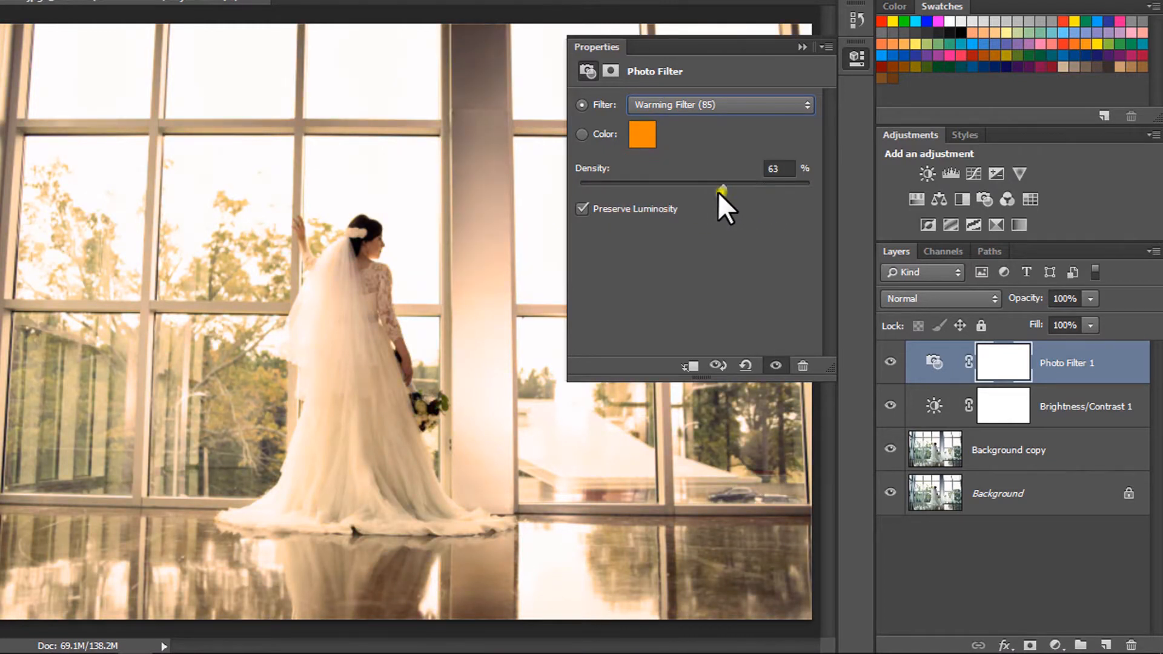
mouse_move(698, 192)
left_mouse_down()
mouse_move(680, 190)
mouse_move(692, 191)
left_mouse_up()
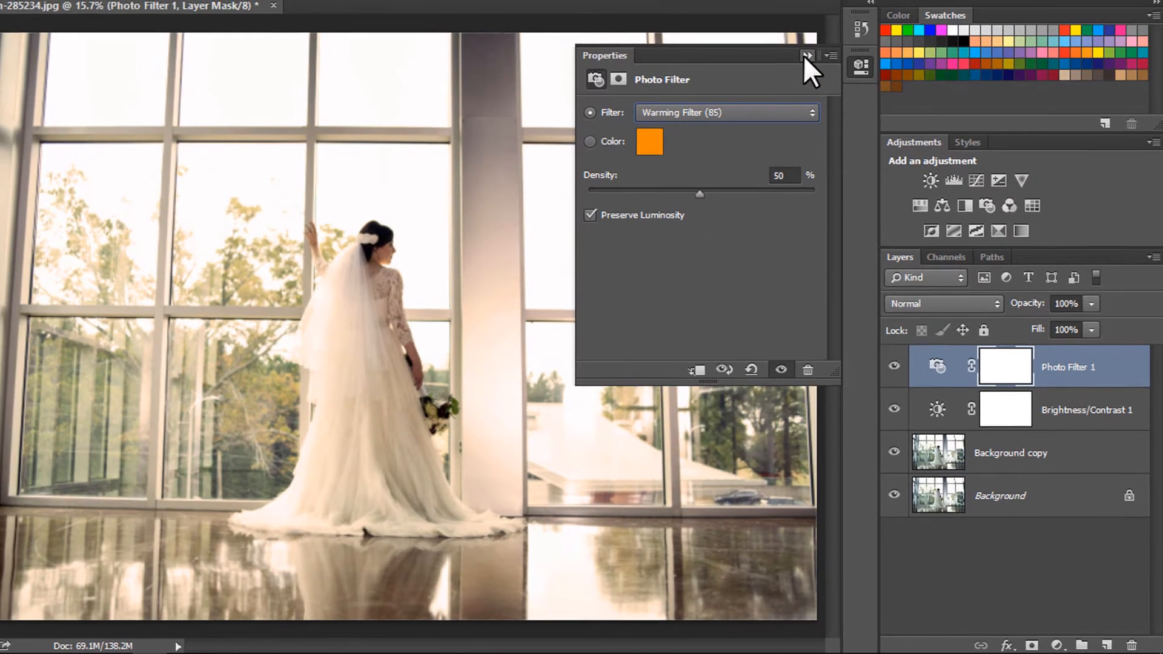
left_click(801, 46)
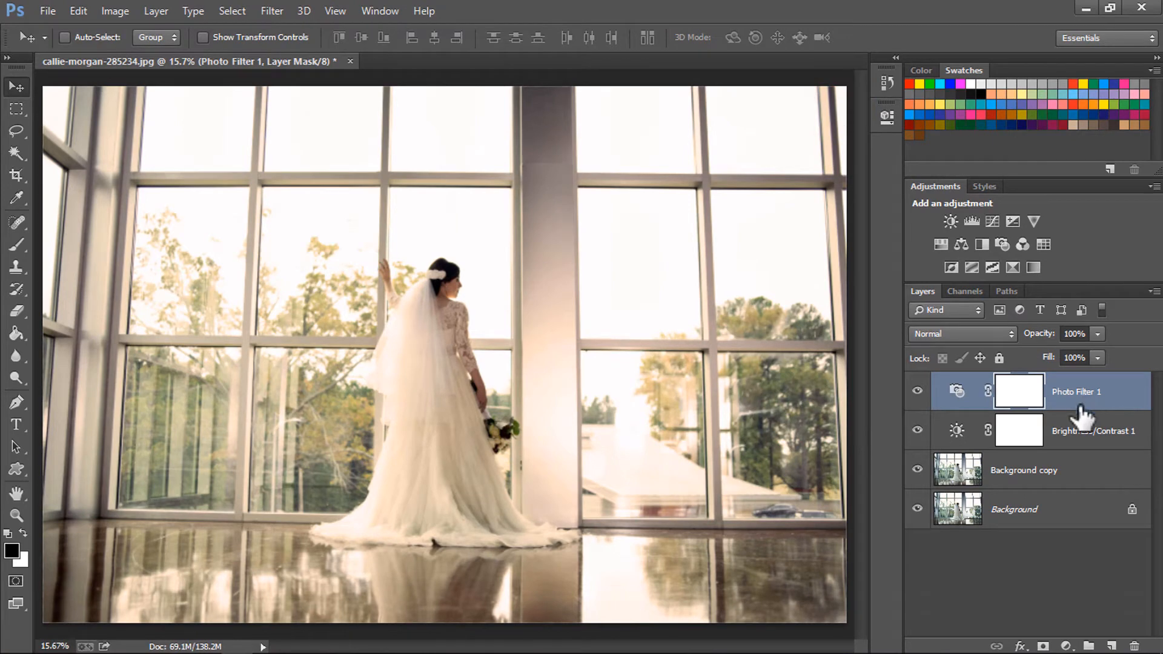
Merge the Photo Filter, Brightness/Contrast and Background copy layers, and compare the merged layer with the original background.
left_click(1058, 473, "shift")
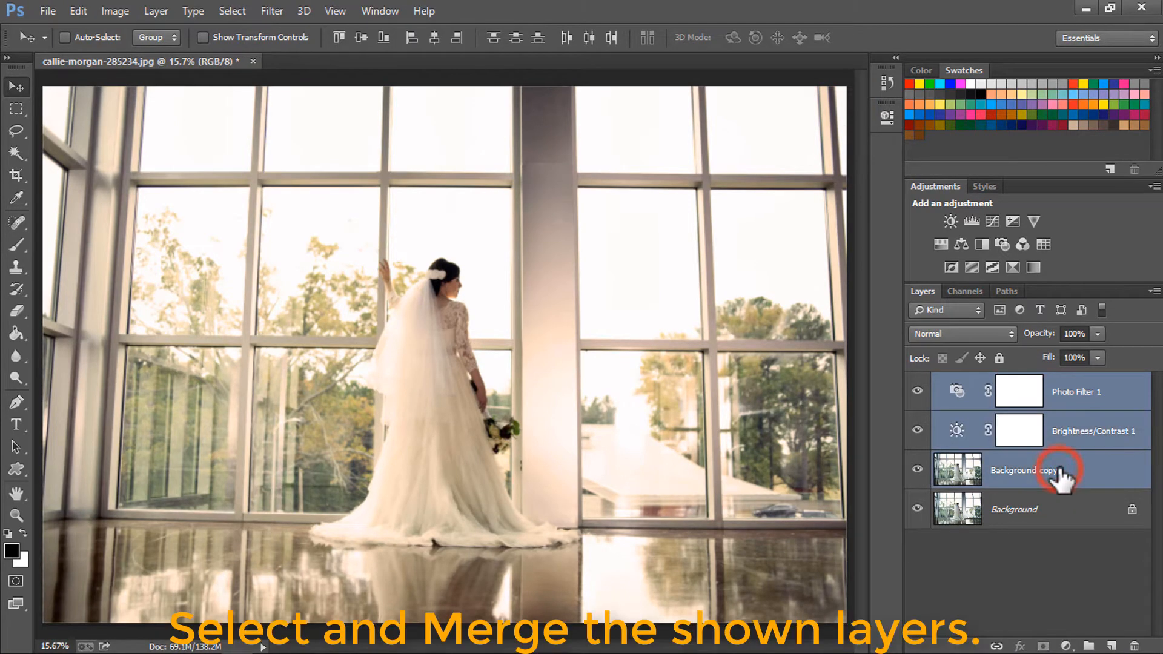
right_click(1059, 472)
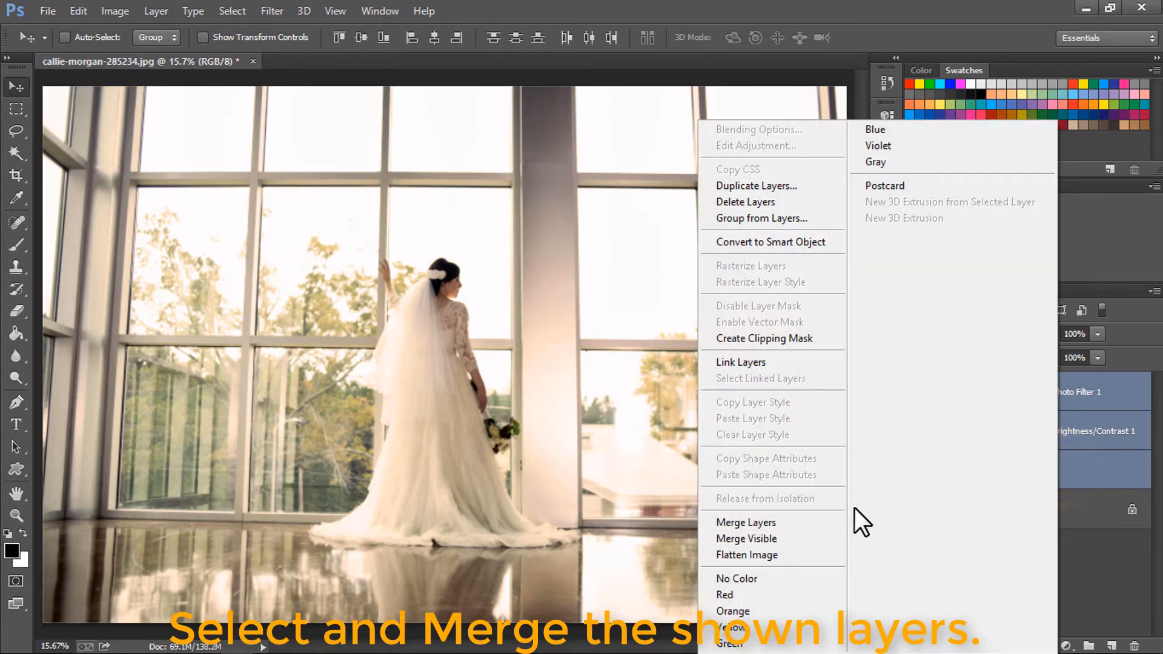
left_click(813, 522)
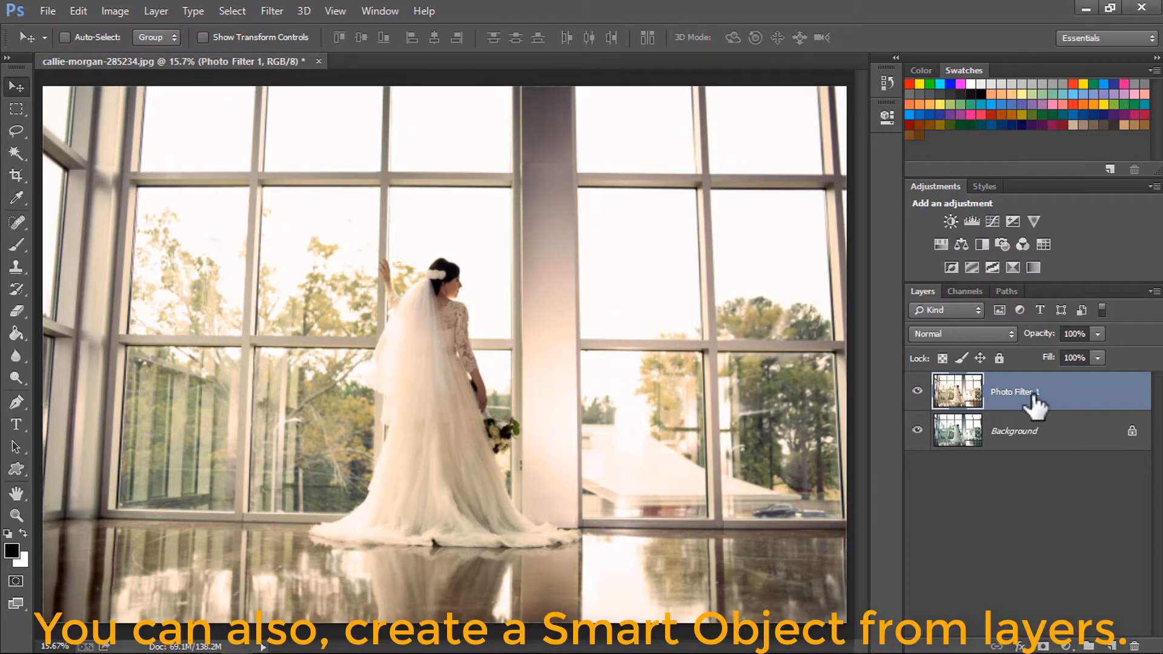
left_click(918, 392)
left_click(918, 391)
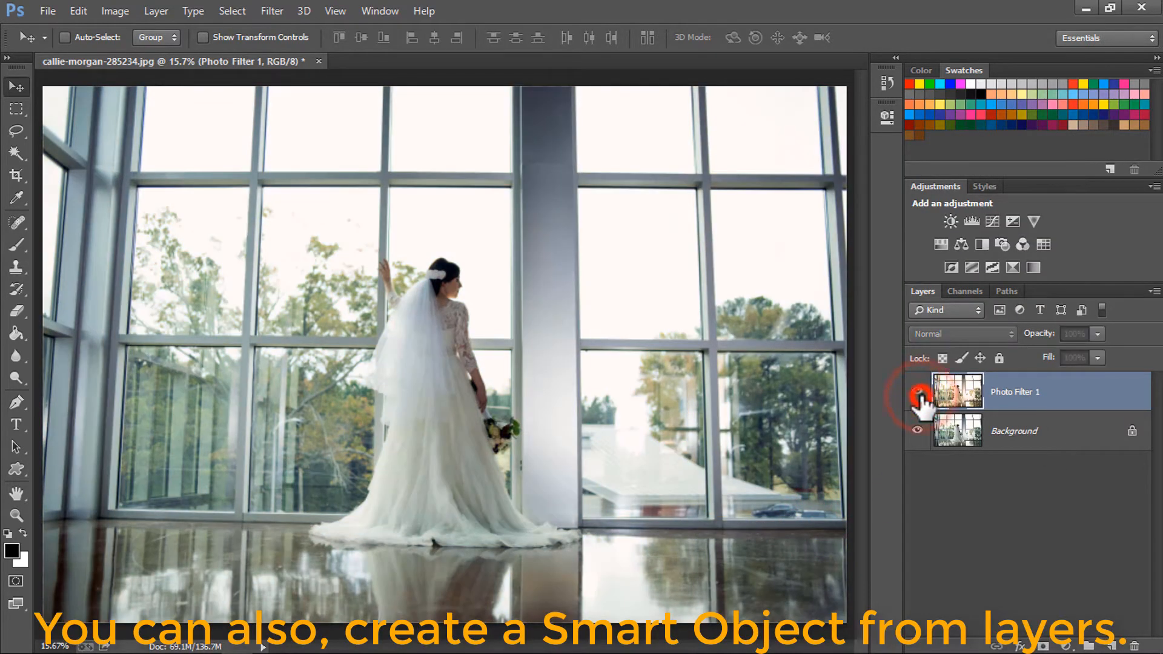
Duplicate the merged Photo Filter 1 layer.
right_click(1013, 397)
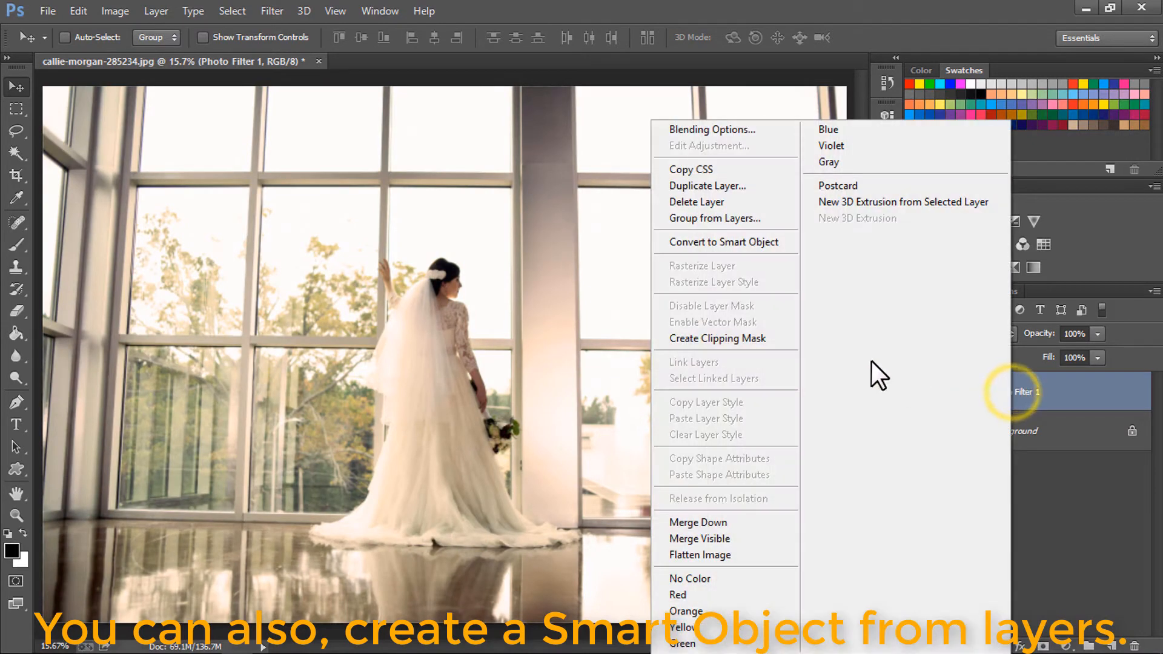
left_click(747, 184)
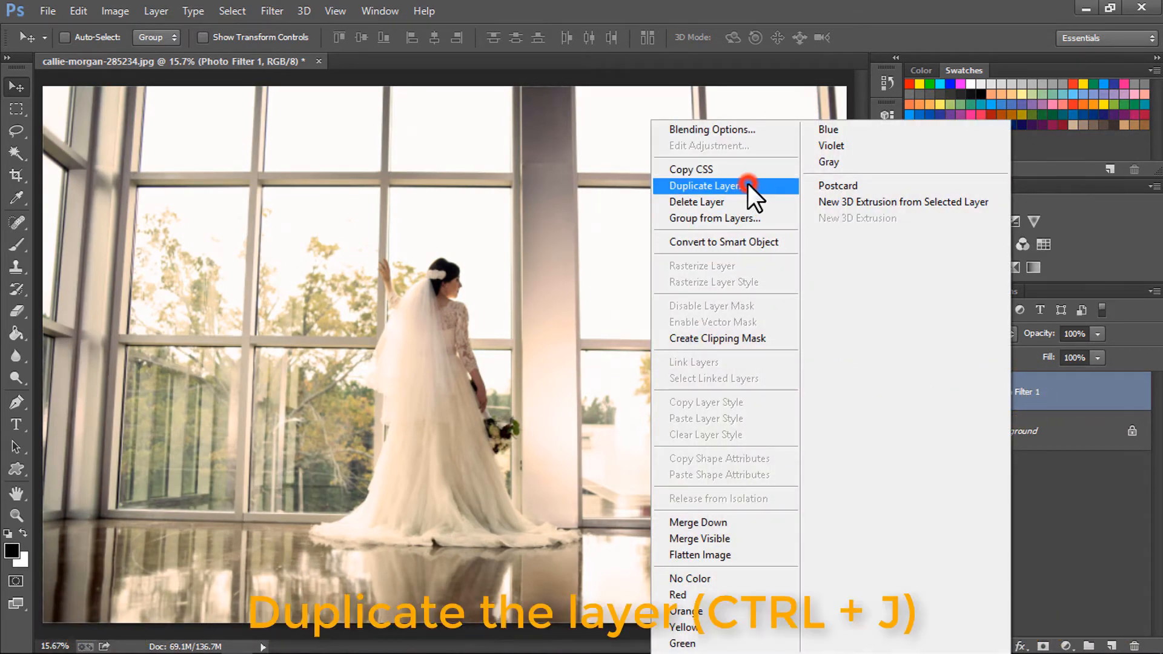
left_click(734, 195)
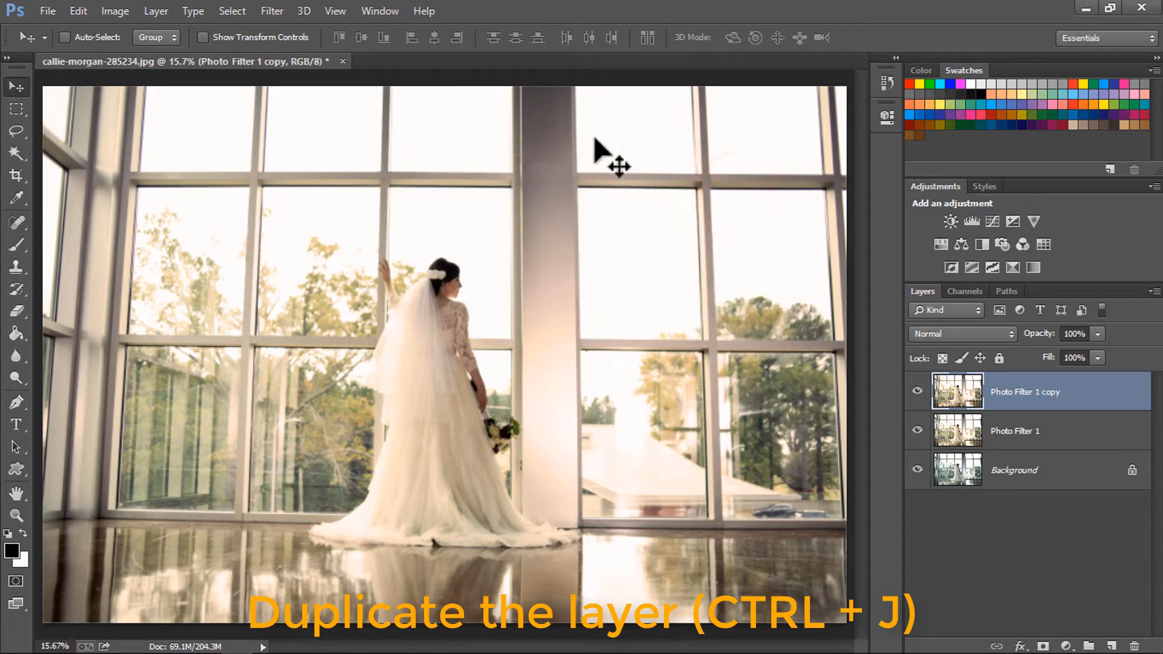
Convert the Photo Filter 1 copy layer for smart filters.
left_click(270, 13)
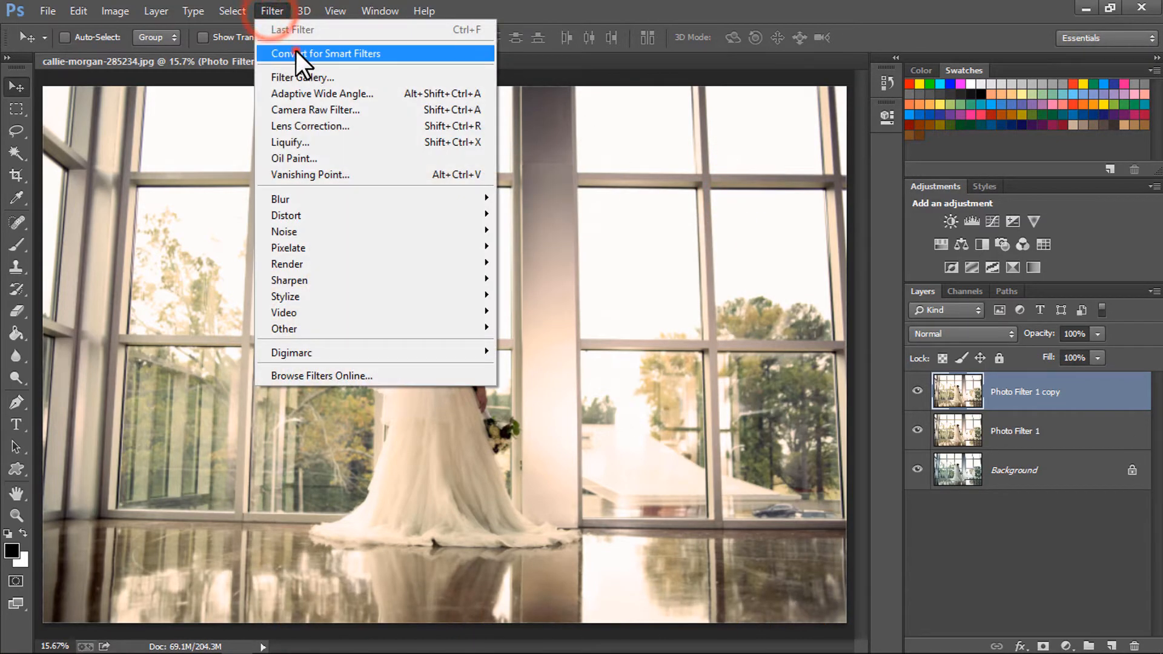
left_click(296, 50)
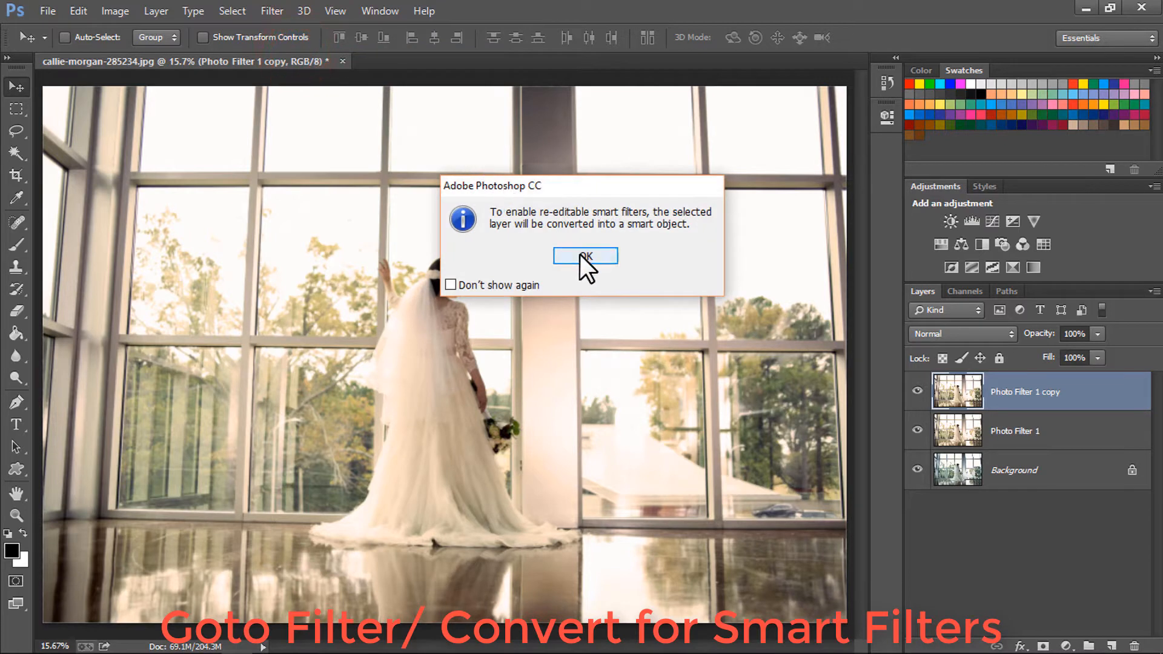
left_click(580, 255)
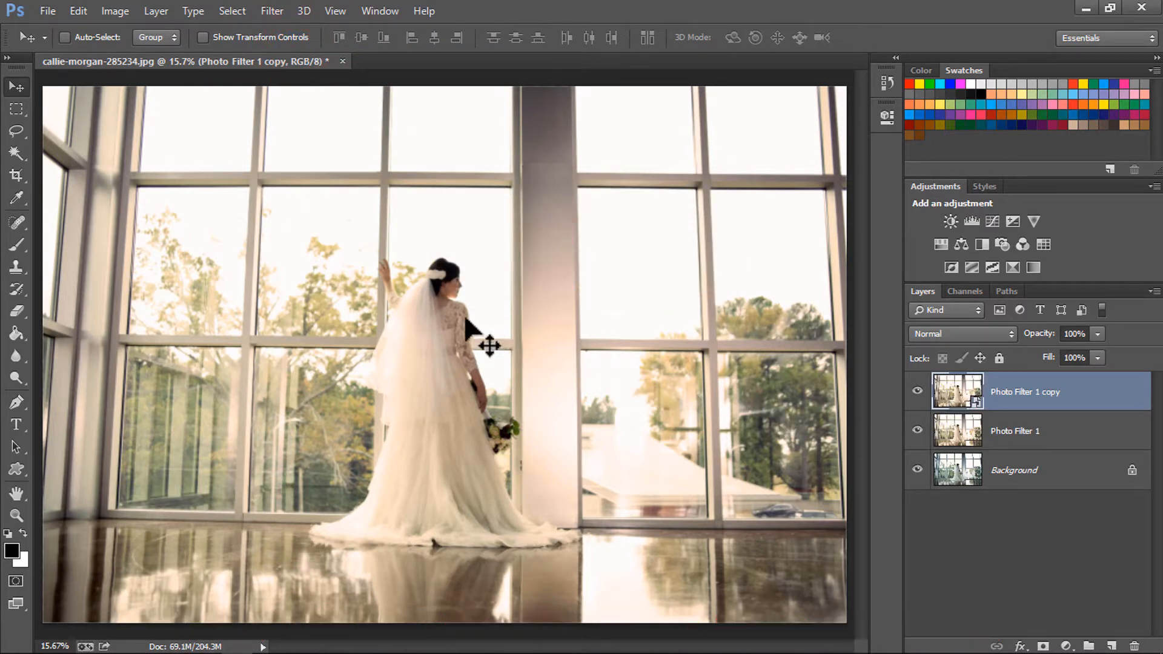
Add an Iris Blur to the copied layer, enlarging its ellipse and sharp area around the bride to keep her in focus.
left_click(270, 11)
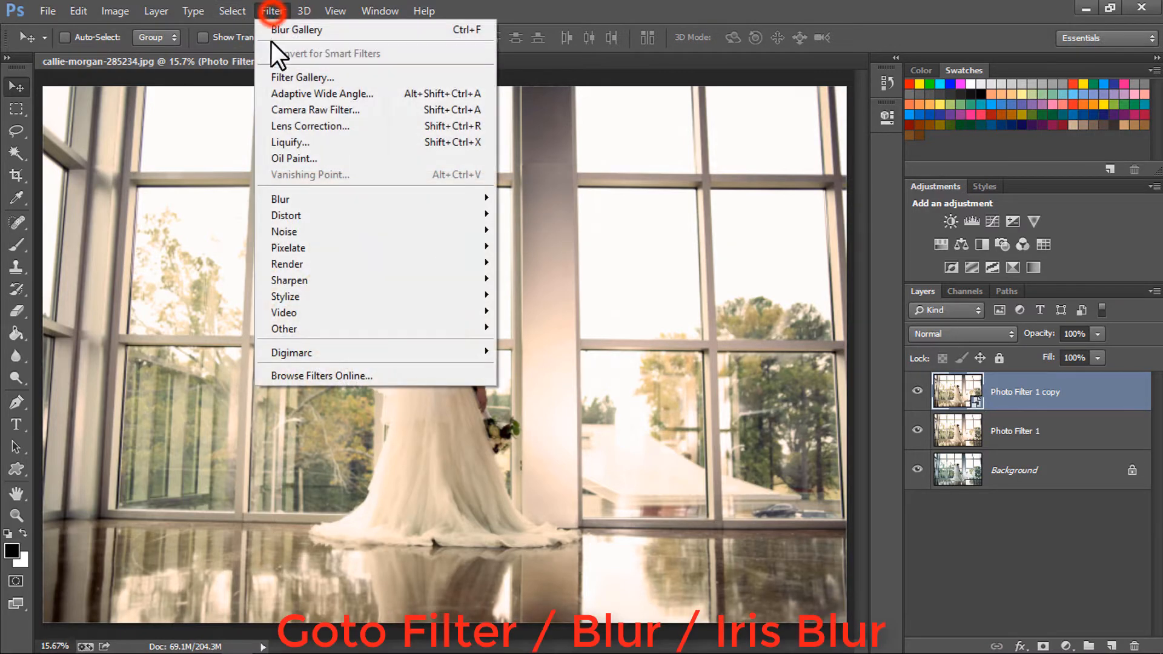
left_click(333, 197)
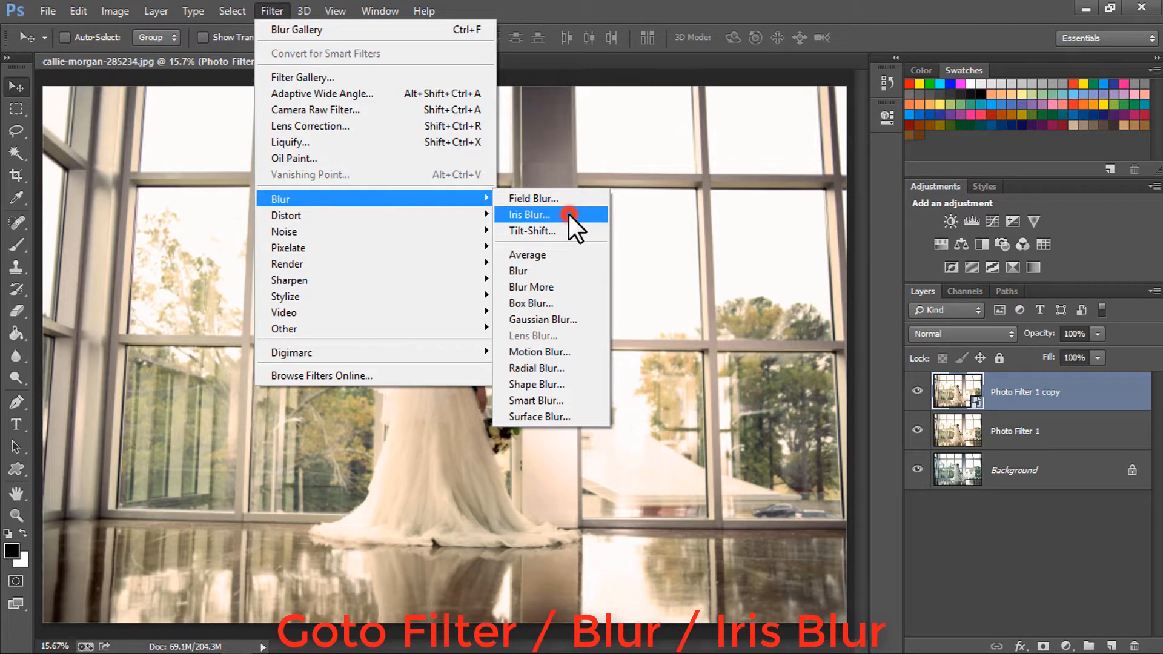
left_click(567, 215)
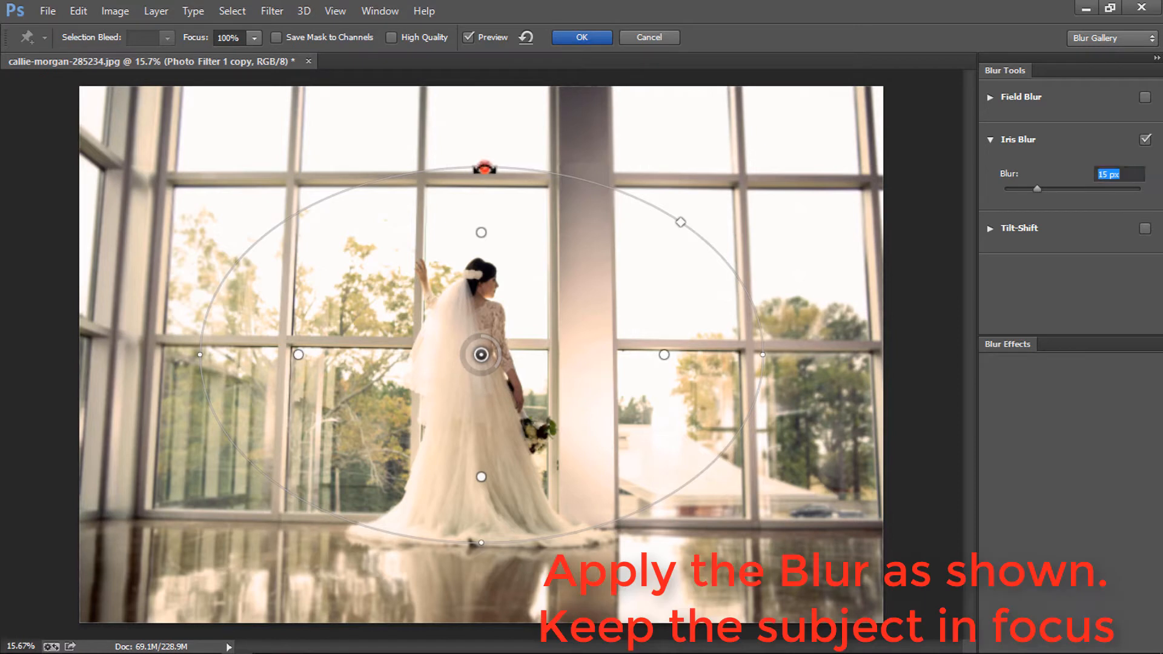
left_click_drag(484, 168, 485, 148)
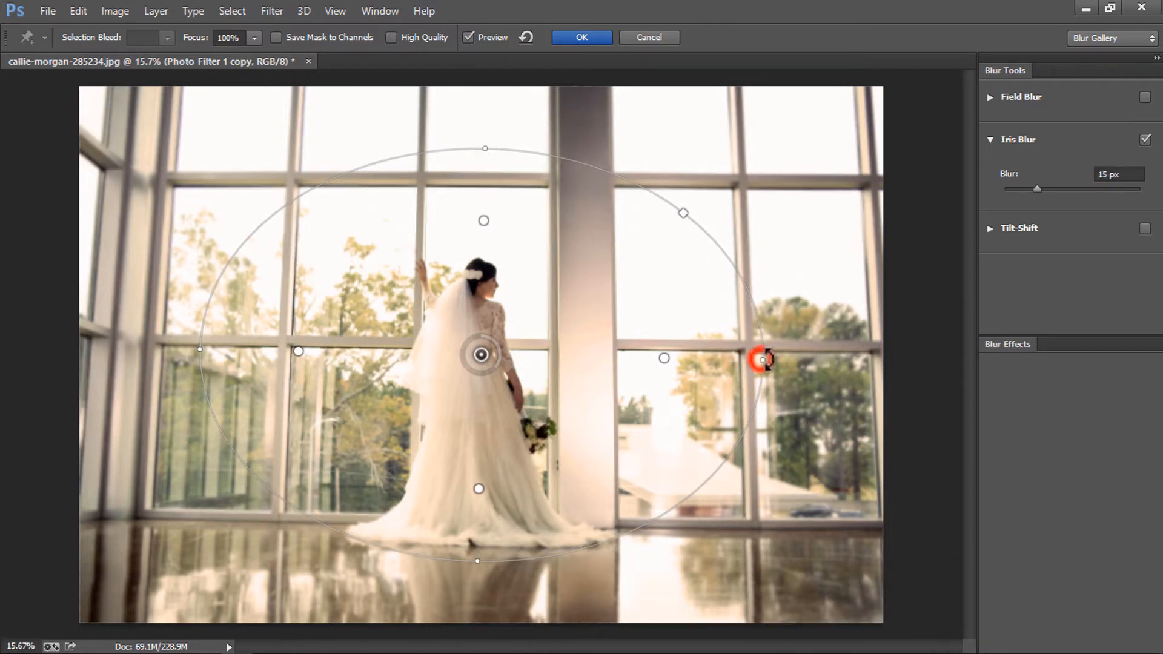
mouse_move(766, 360)
left_mouse_down()
mouse_move(809, 362)
mouse_move(780, 360)
left_mouse_up()
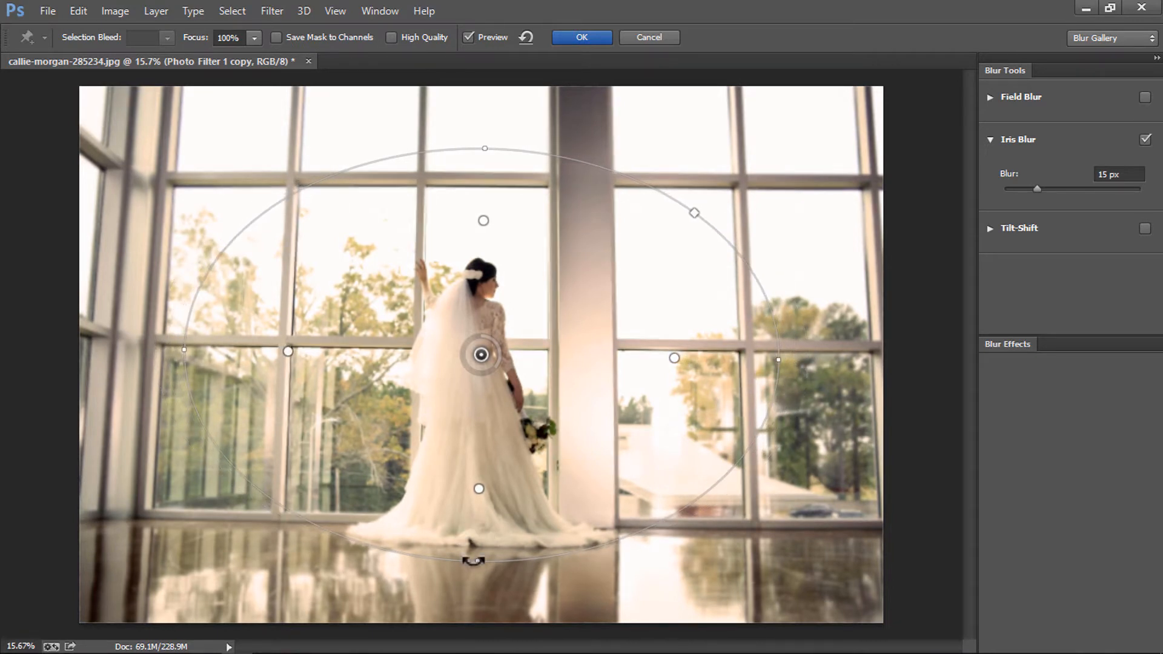
left_click_drag(478, 565, 478, 591)
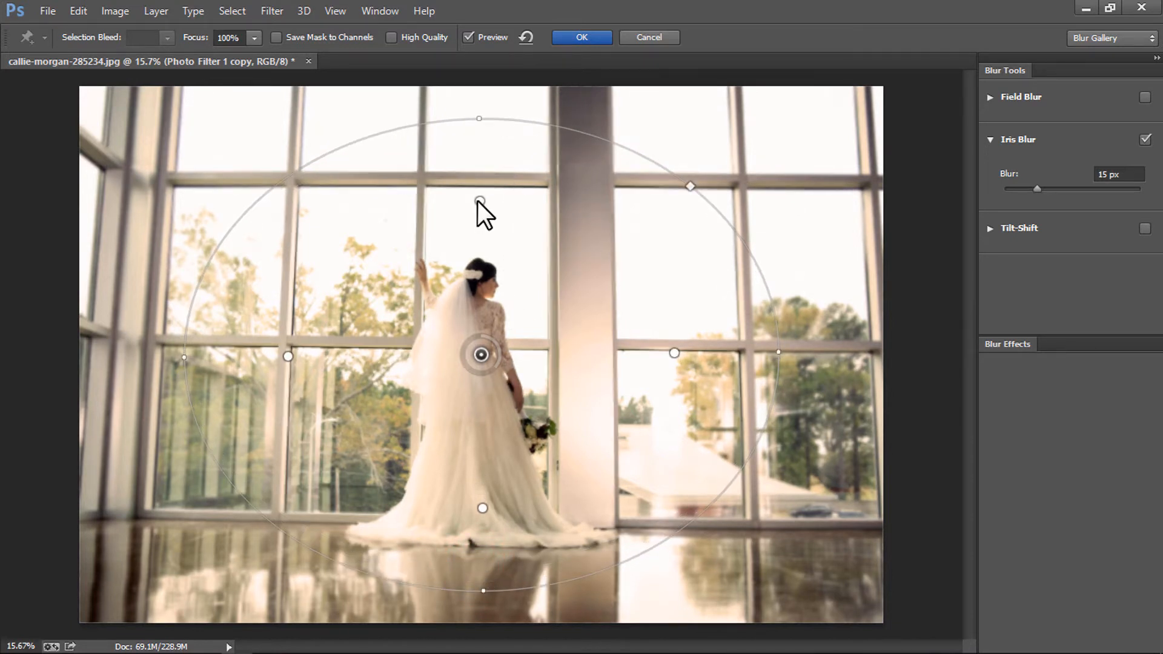
mouse_move(479, 201)
left_mouse_down()
mouse_move(478, 256)
mouse_move(475, 209)
left_mouse_up()
Apply the Iris Blur with a strength of 20 px and compare the photo with the blurred layer hidden and shown.
left_click(1110, 174)
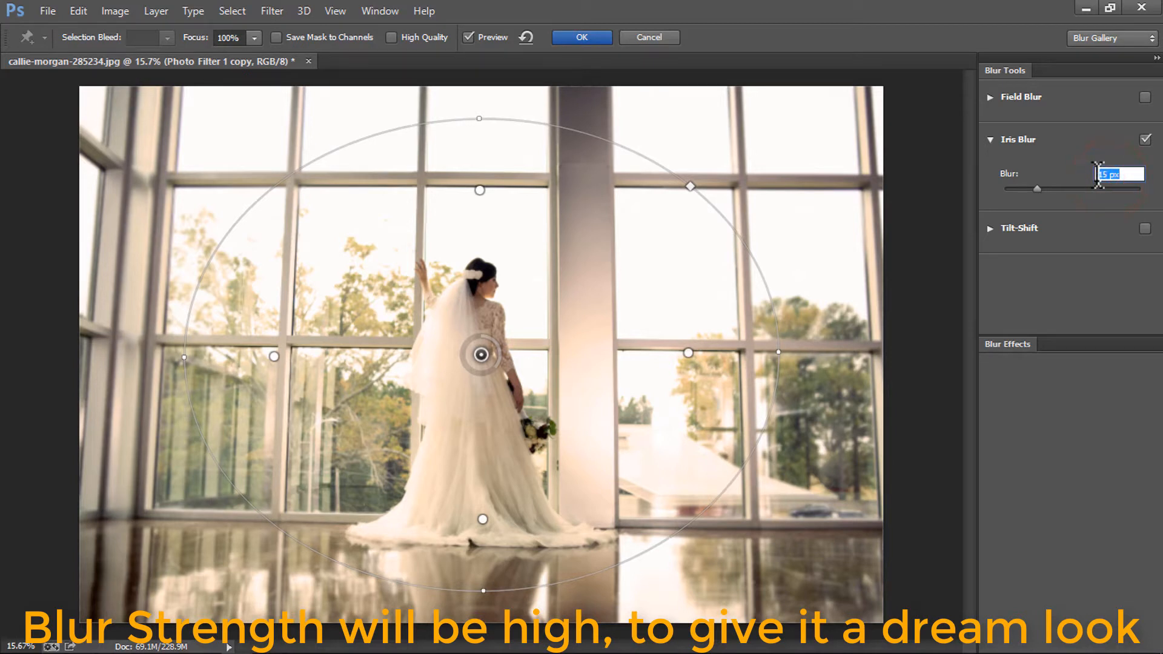
key("BackSpace")
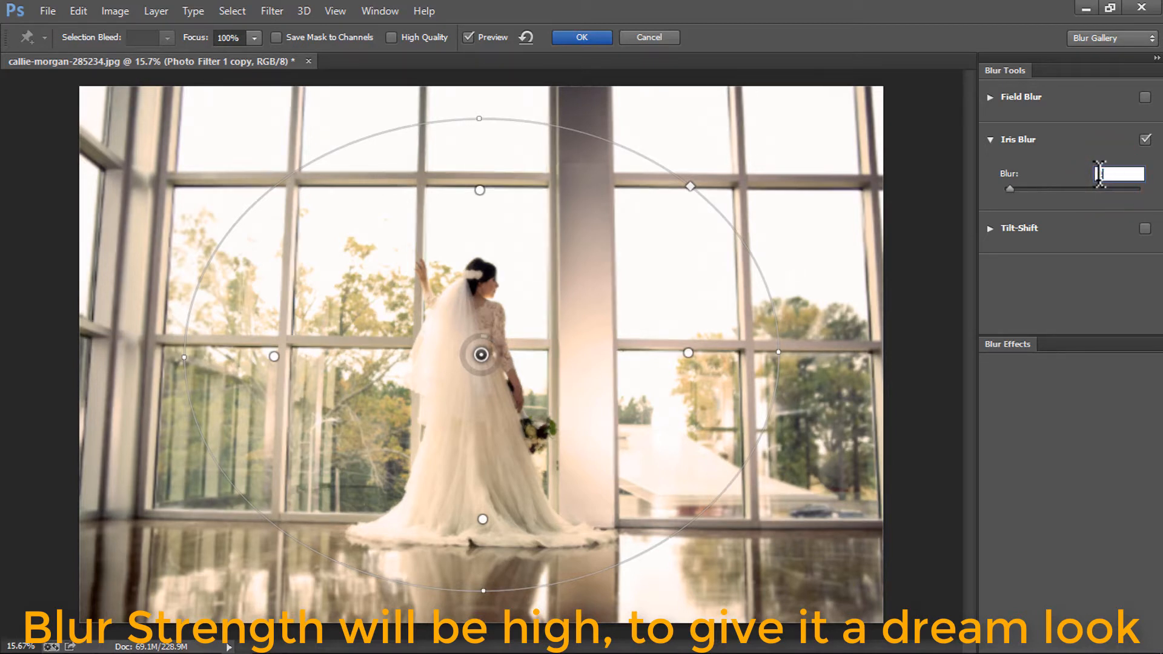
type("20")
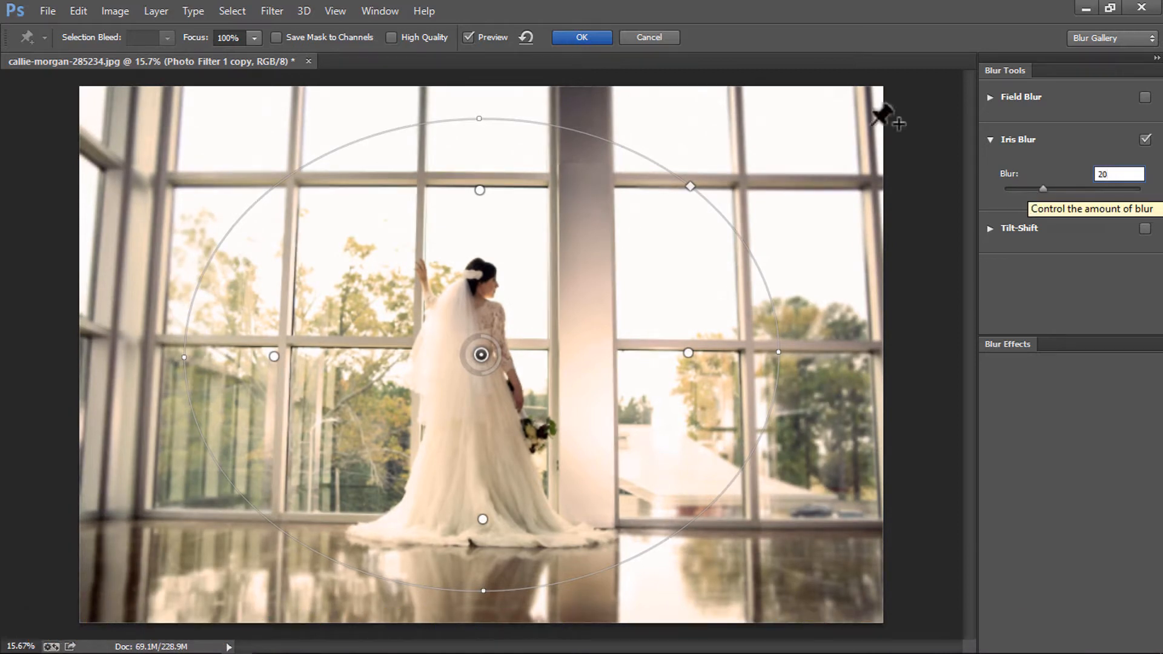
left_click(569, 37)
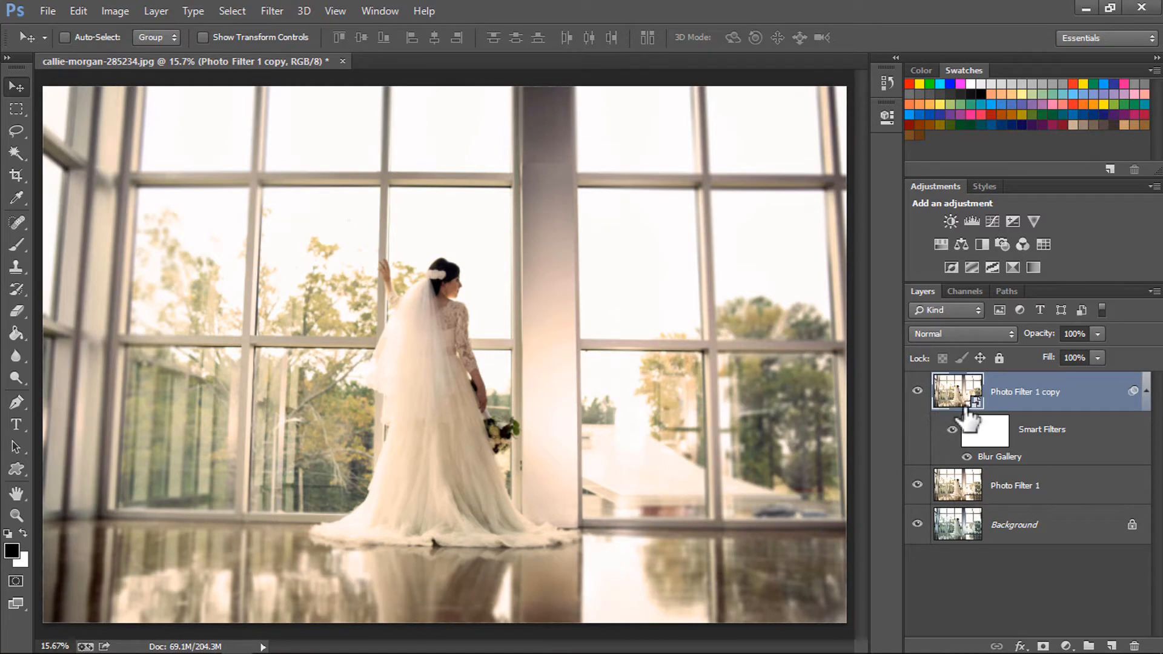
left_click(917, 392)
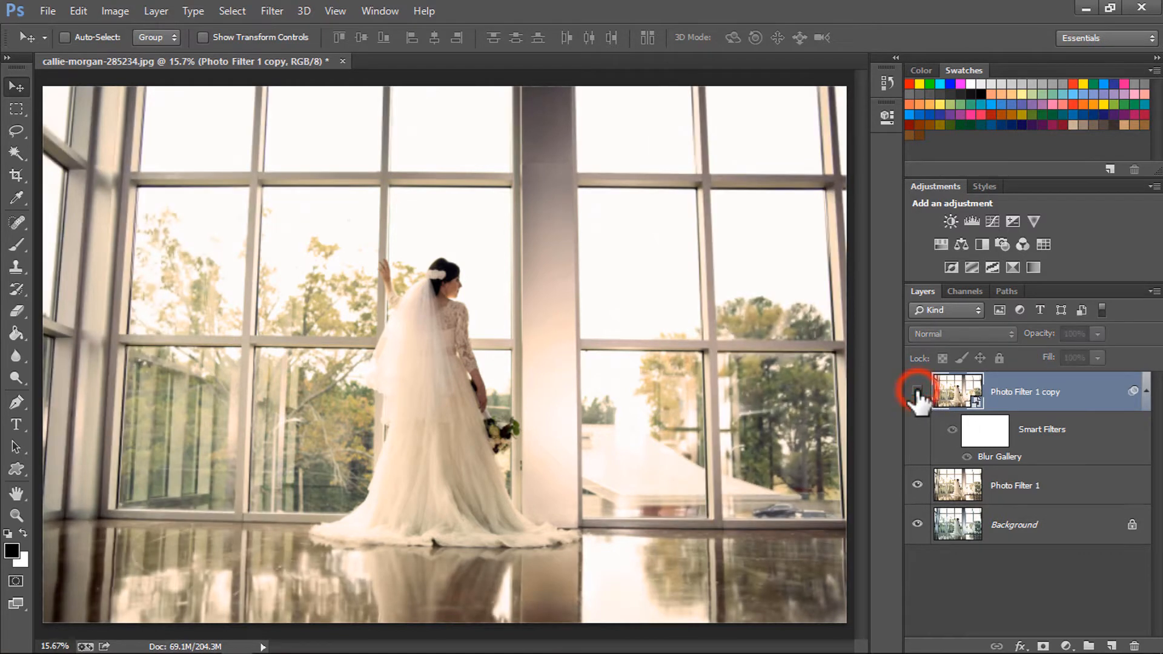
left_click(916, 392)
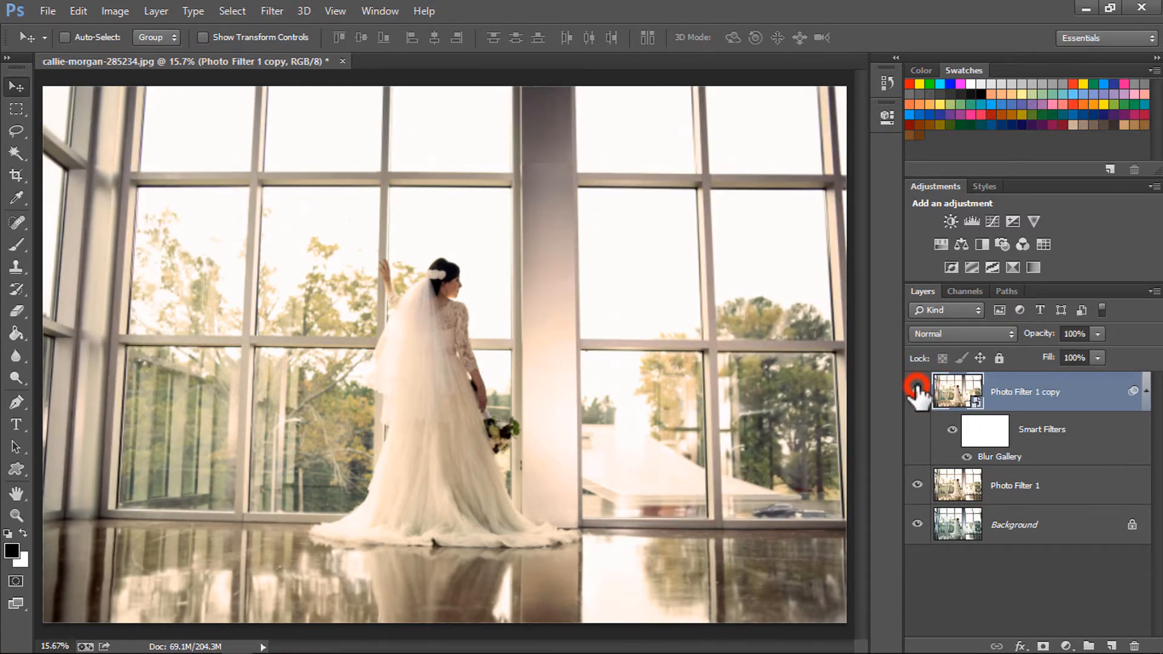
Paint black over the bride on the blurred layer's smart filter mask with a 900 px brush at 30% opacity.
left_click(979, 430)
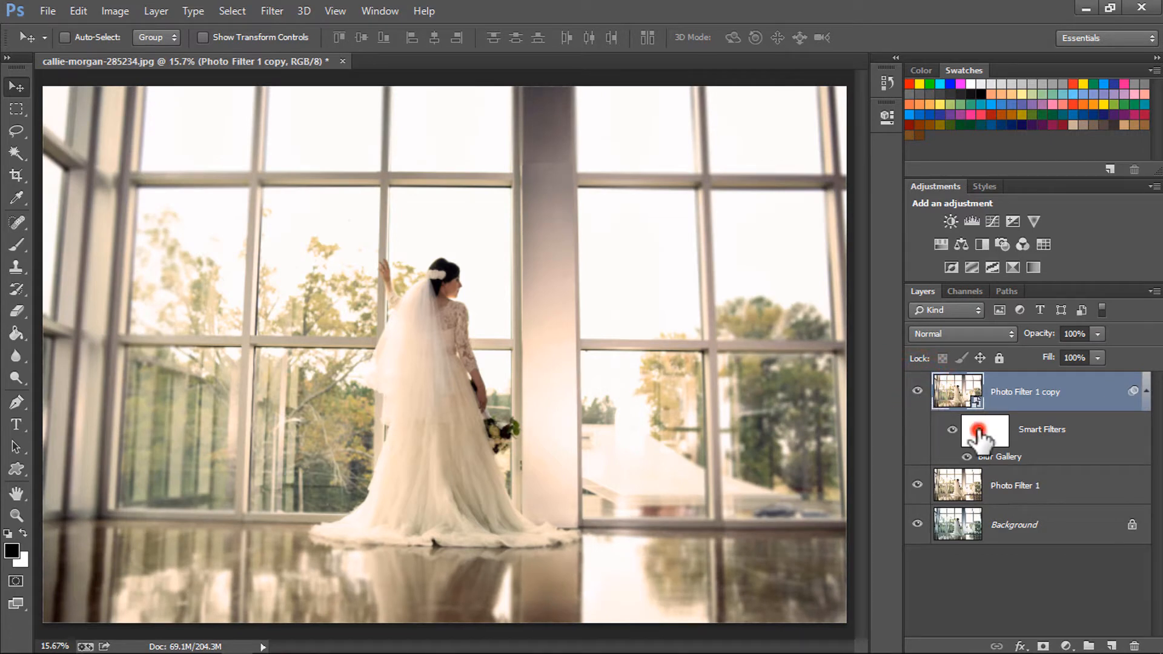
left_click(15, 245)
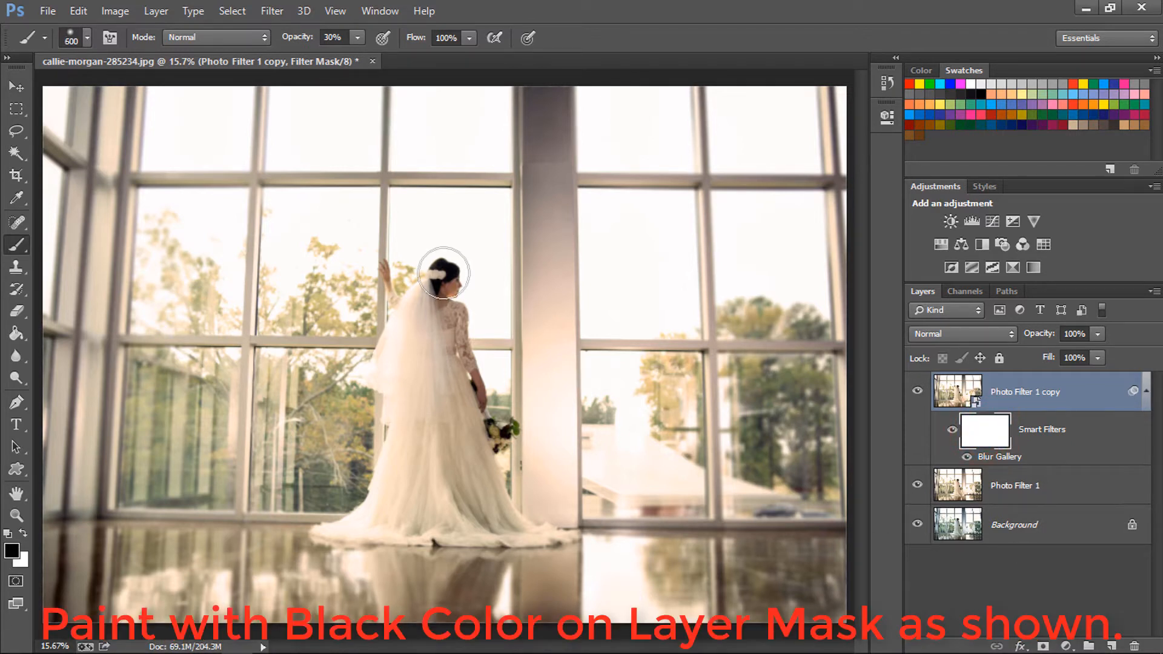
key("bracketright")
key("bracketright")
mouse_move(419, 274)
left_mouse_down()
mouse_move(410, 299)
mouse_move(400, 280)
left_mouse_up()
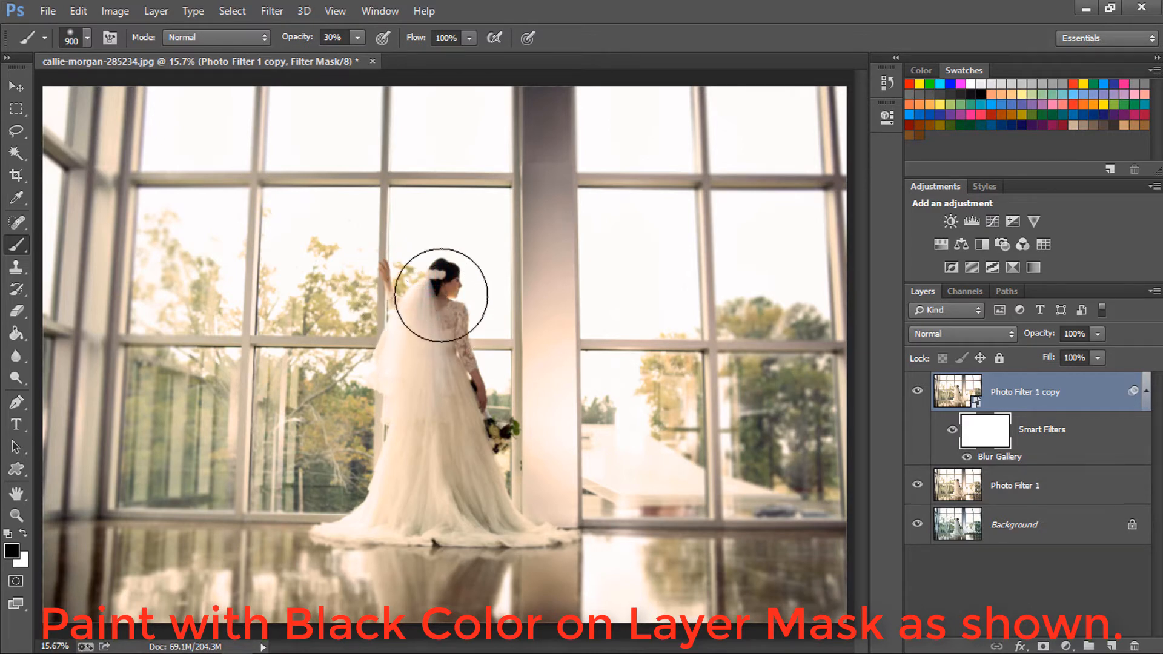
mouse_move(476, 387)
left_mouse_down()
mouse_move(383, 389)
mouse_move(391, 418)
mouse_move(375, 266)
mouse_move(446, 291)
mouse_move(489, 428)
mouse_move(480, 468)
mouse_move(435, 453)
mouse_move(409, 485)
mouse_move(452, 482)
mouse_move(466, 496)
mouse_move(461, 483)
mouse_move(468, 501)
mouse_move(441, 485)
mouse_move(396, 497)
left_mouse_up()
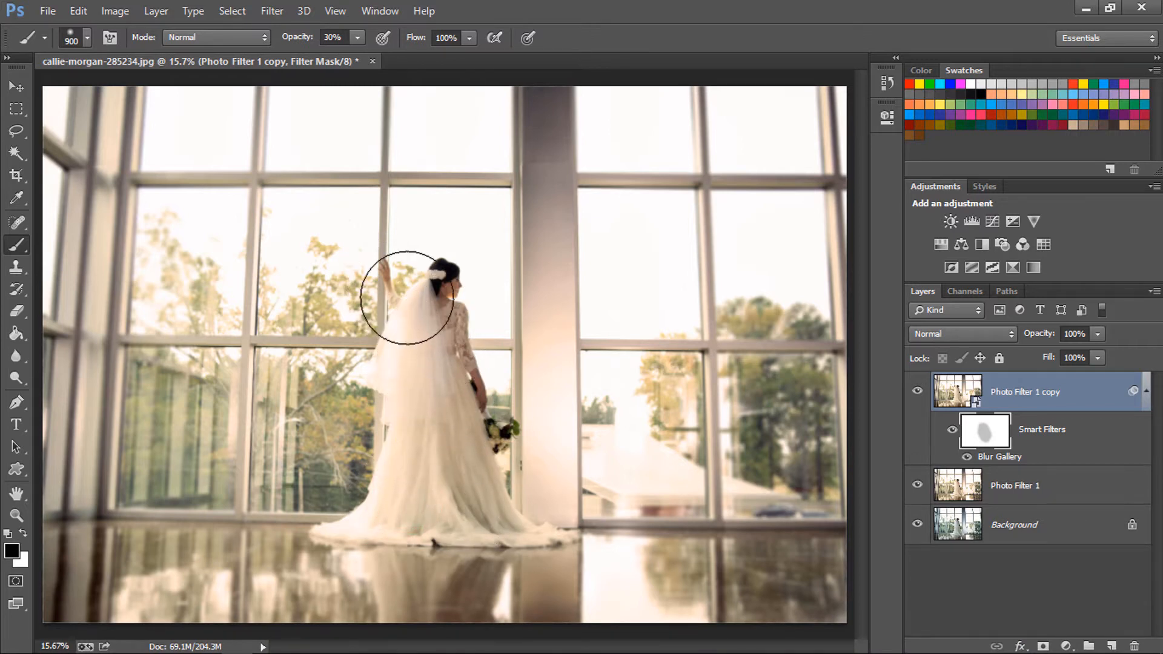
mouse_move(450, 318)
left_mouse_down()
mouse_move(509, 437)
mouse_move(471, 432)
left_mouse_up()
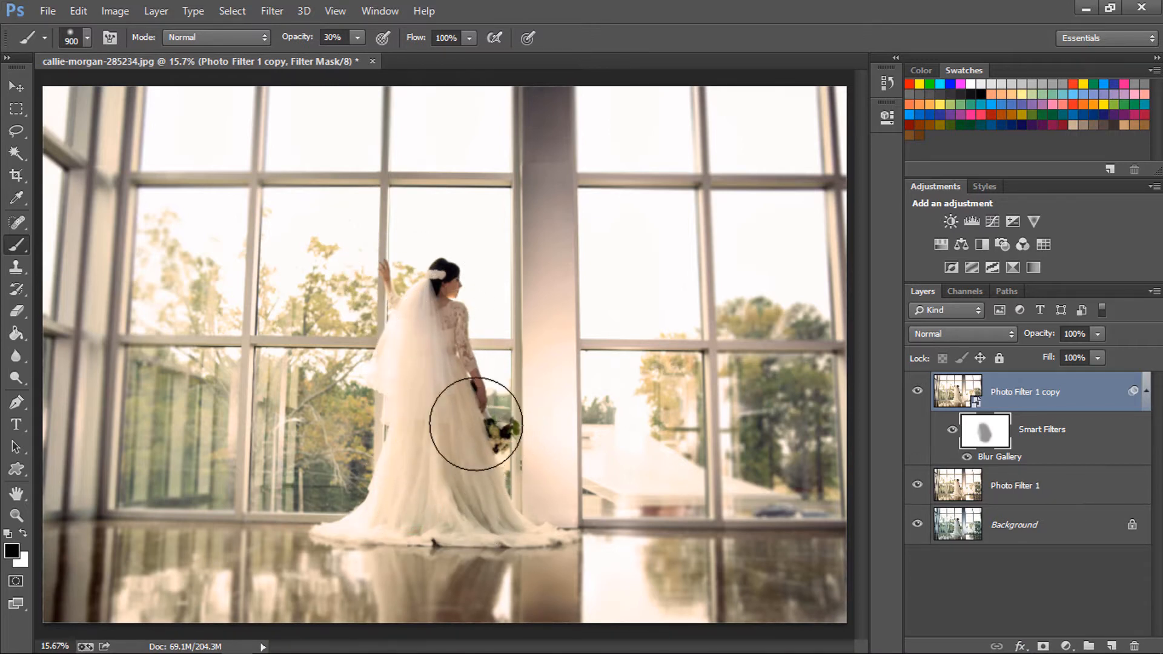
key("v")
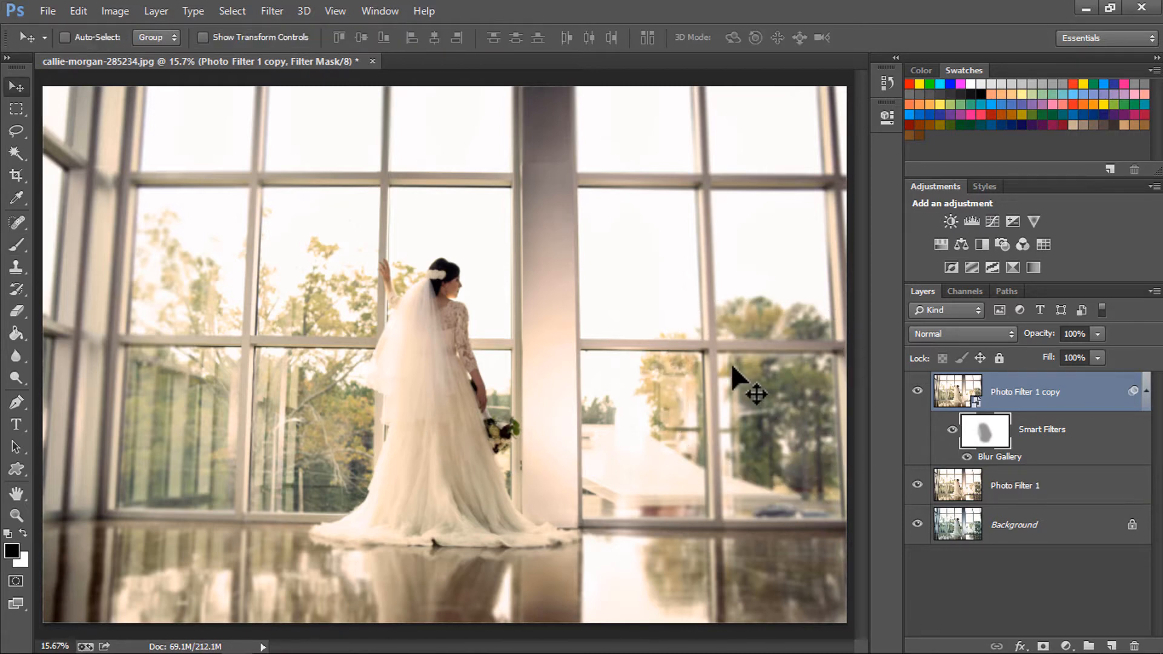
Compare the photo with the masked blur layer hidden and shown, and examine the bride's details at 100% zoom.
left_click(918, 393)
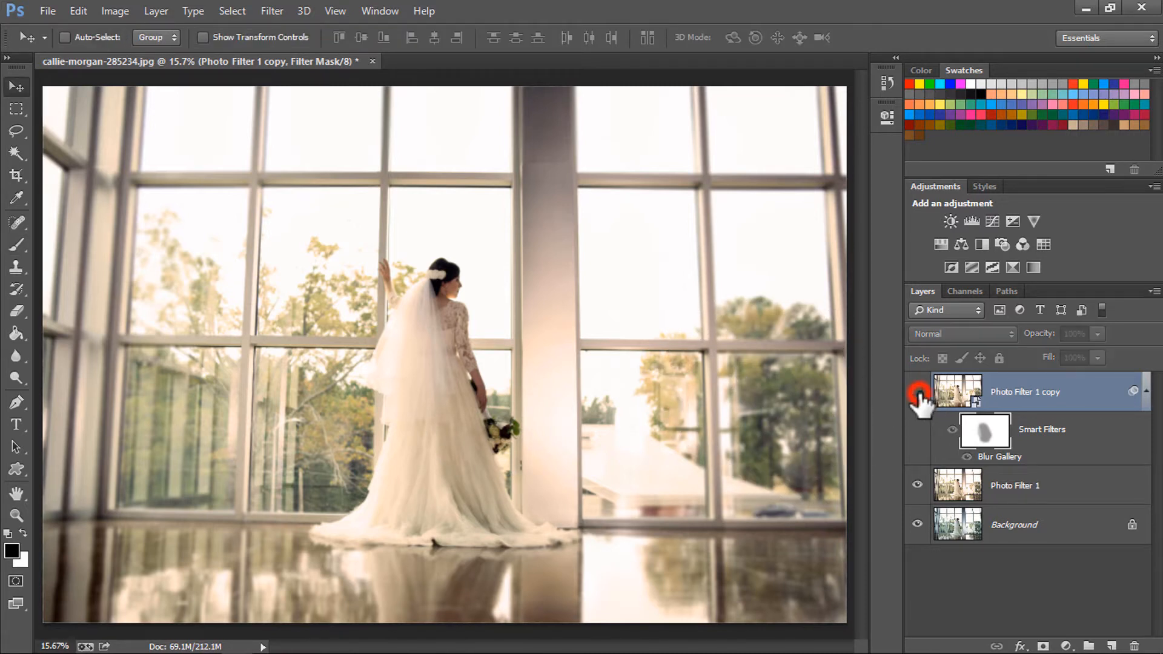
left_click(917, 393)
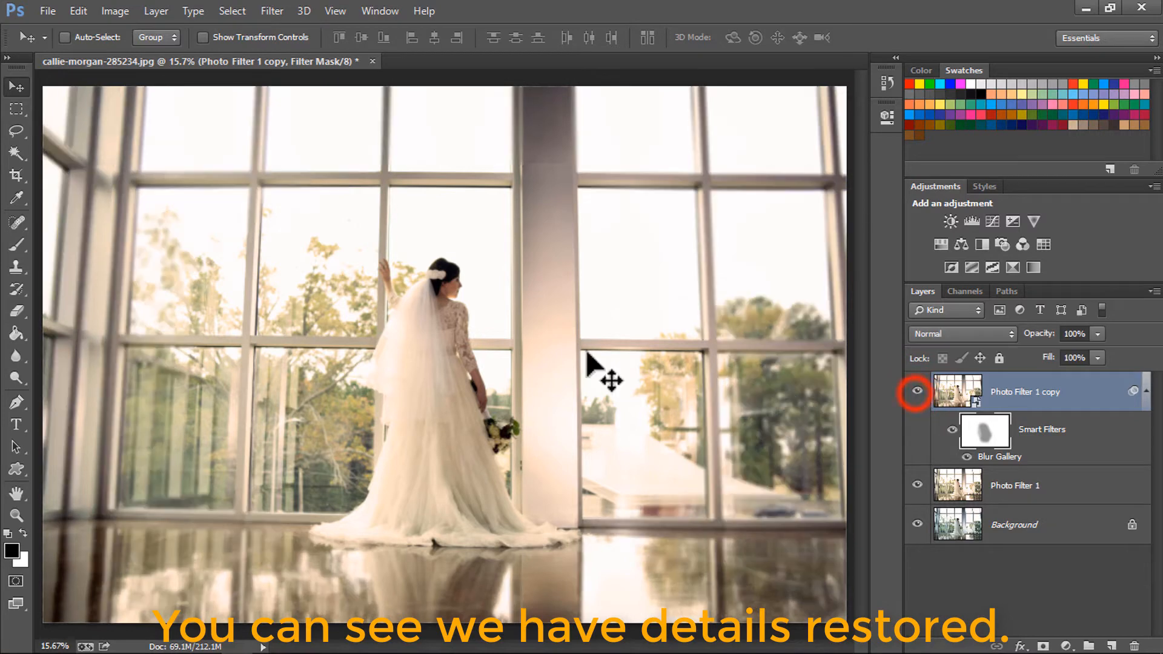
key("z")
left_click_drag(448, 445, 451, 447)
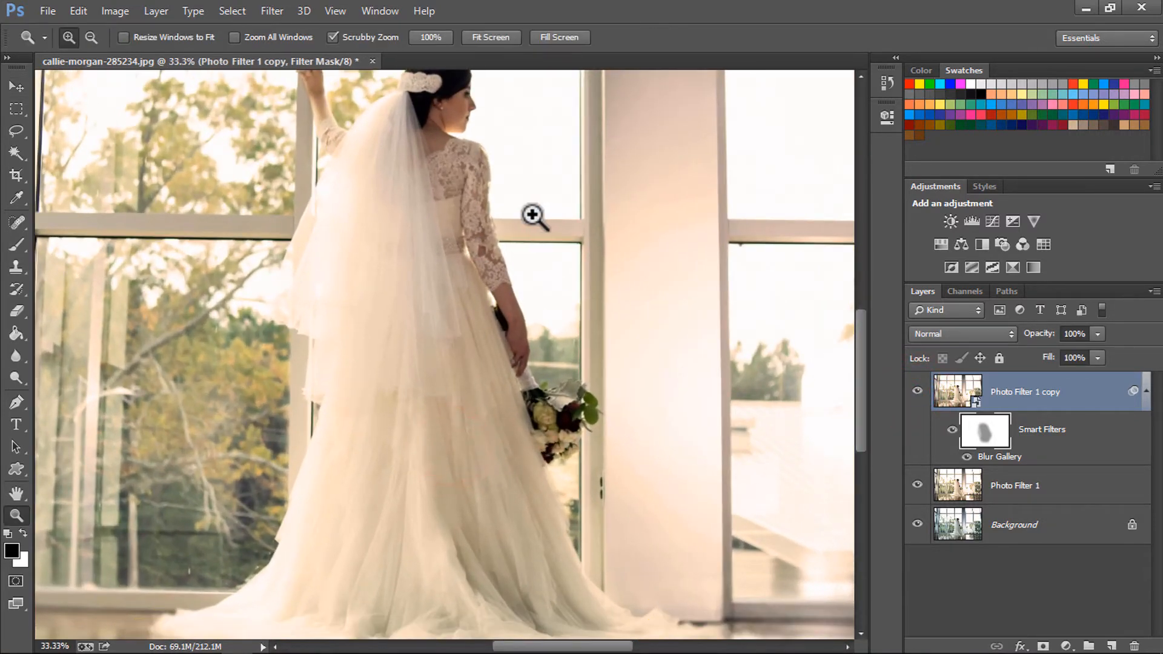
scroll(545, 229, "up", 3)
right_click(553, 177)
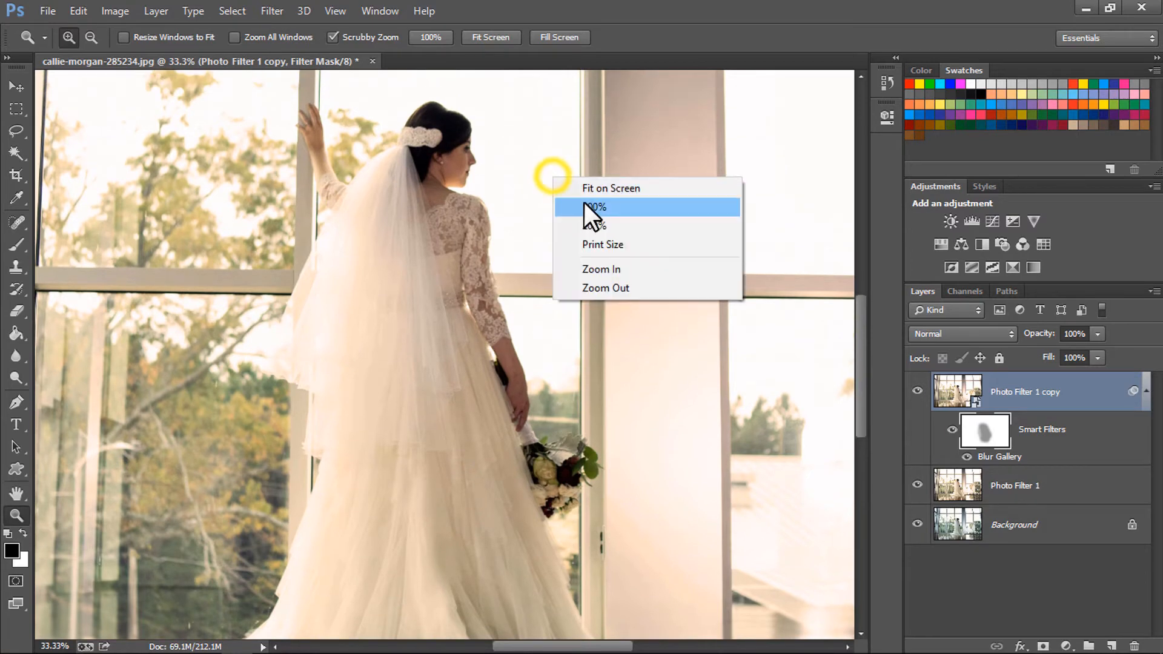
left_click(583, 202)
scroll(600, 260, "up", 2)
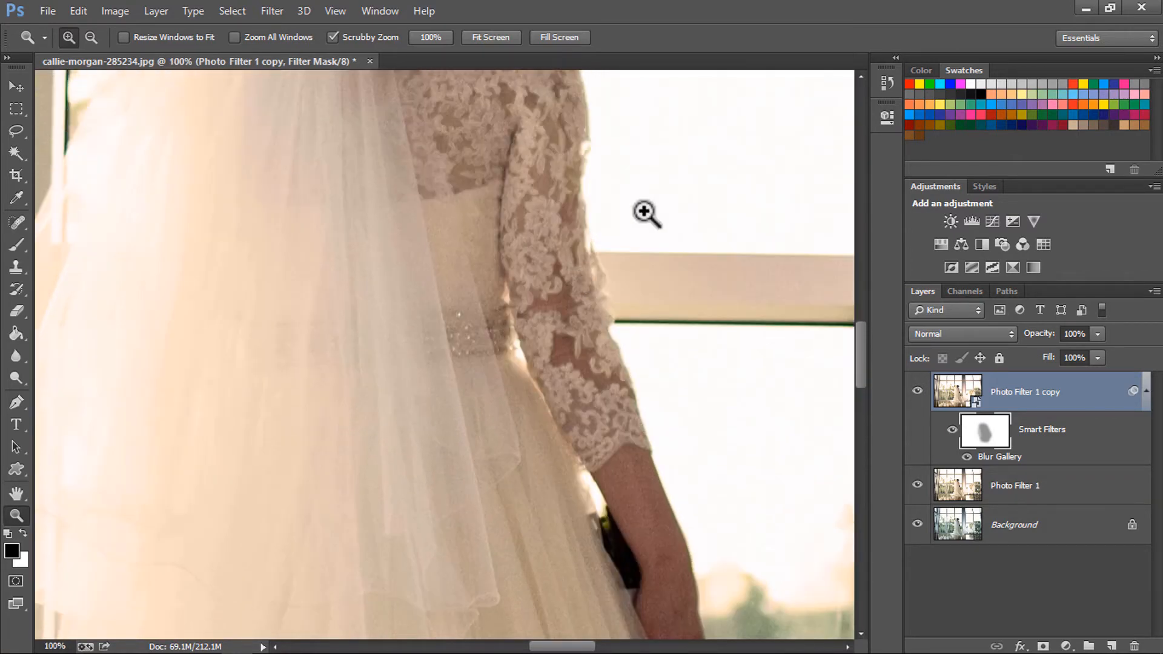
right_click(645, 213)
left_click(691, 227)
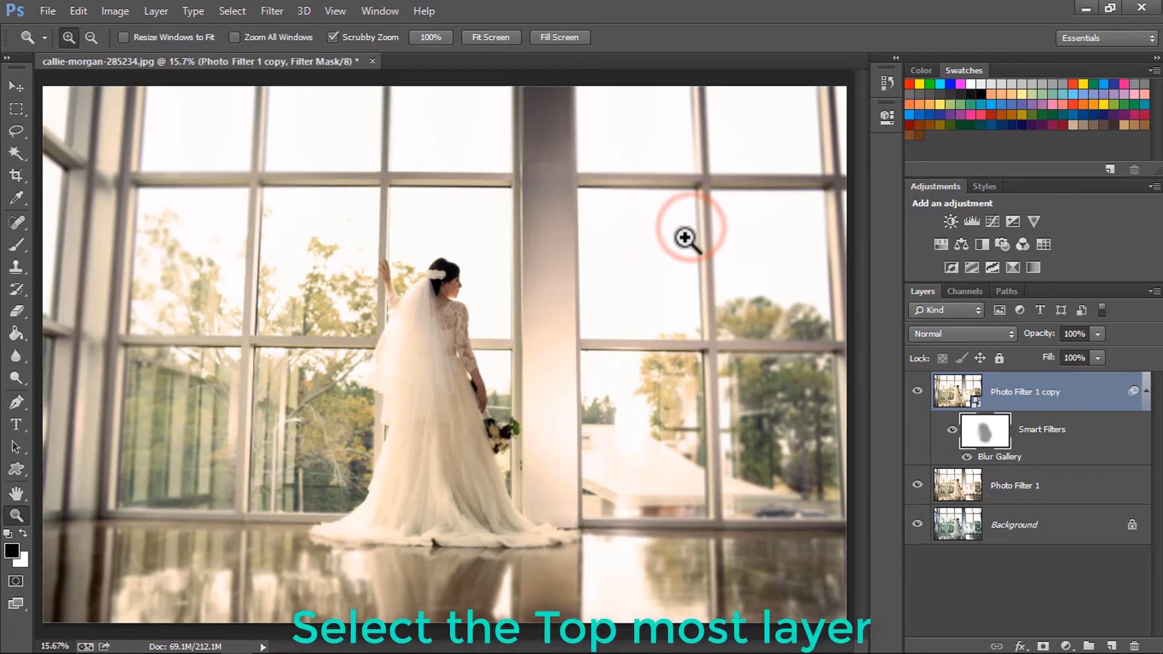
key("v")
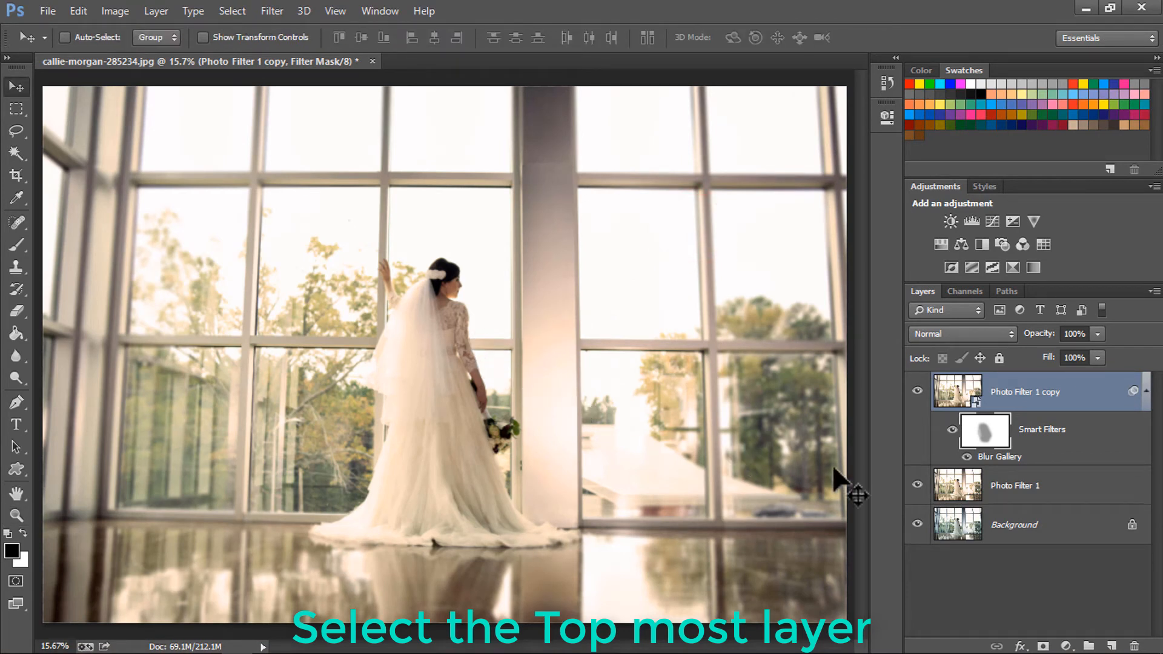
Select the white areas of the Photo Filter 1 copy layer with Color Range, sampling an upper window pane at Fuzziness 8.
left_click(960, 391)
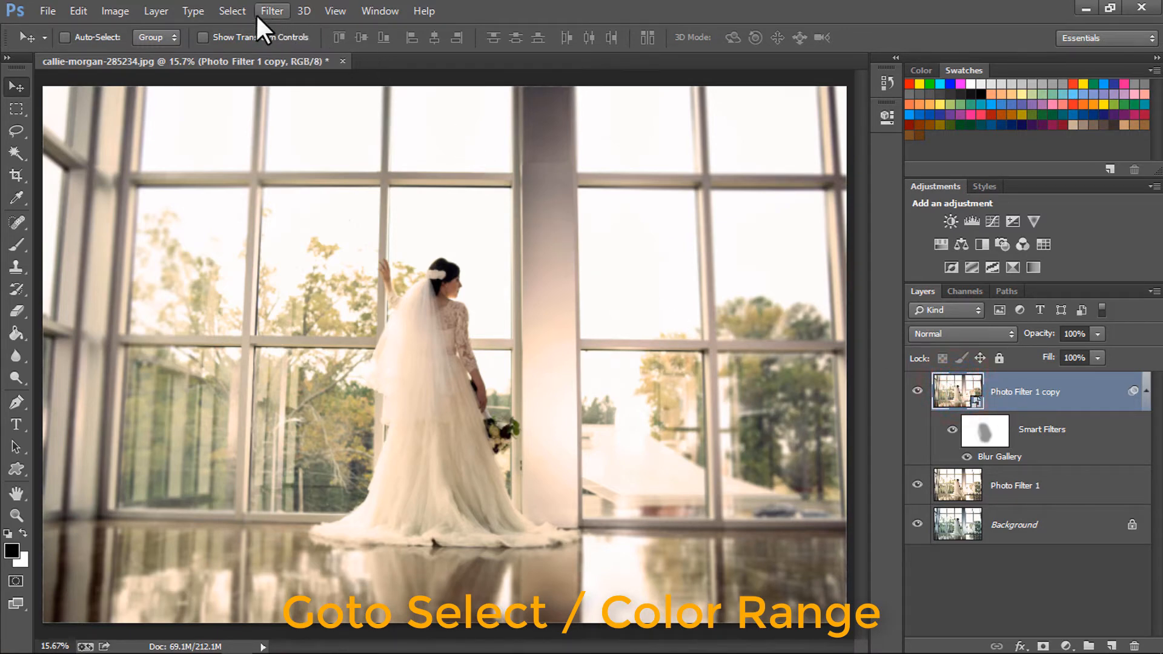
left_click(241, 8)
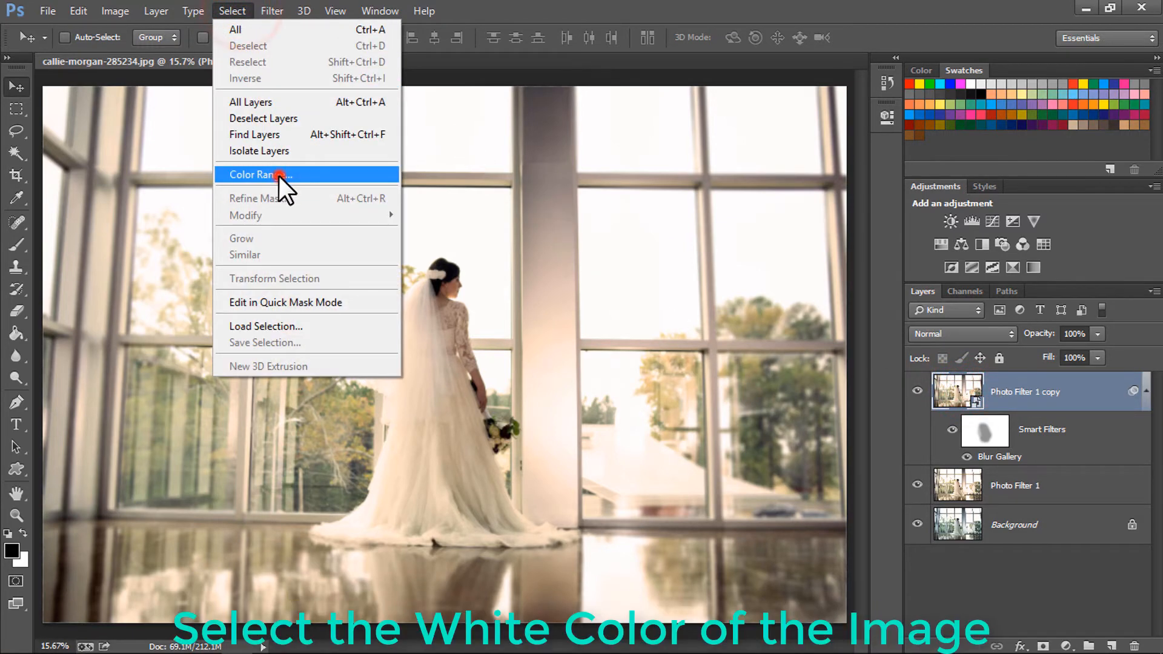
left_click(278, 176)
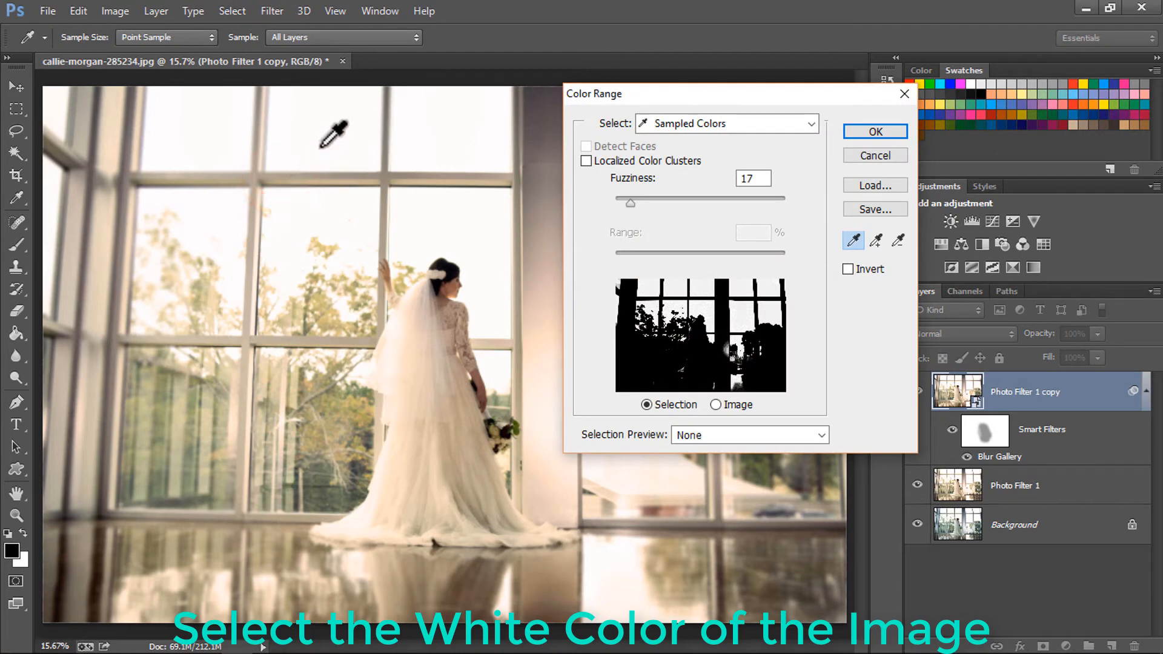
left_click(320, 145)
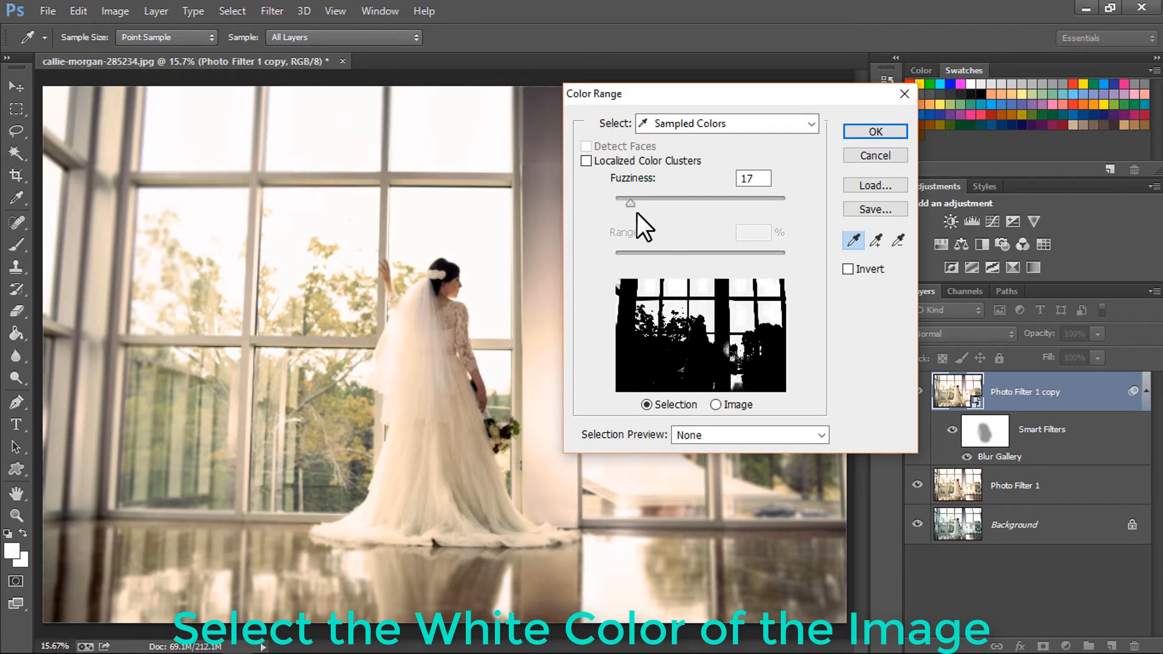
mouse_move(631, 201)
left_mouse_down()
mouse_move(648, 203)
mouse_move(623, 199)
left_mouse_up()
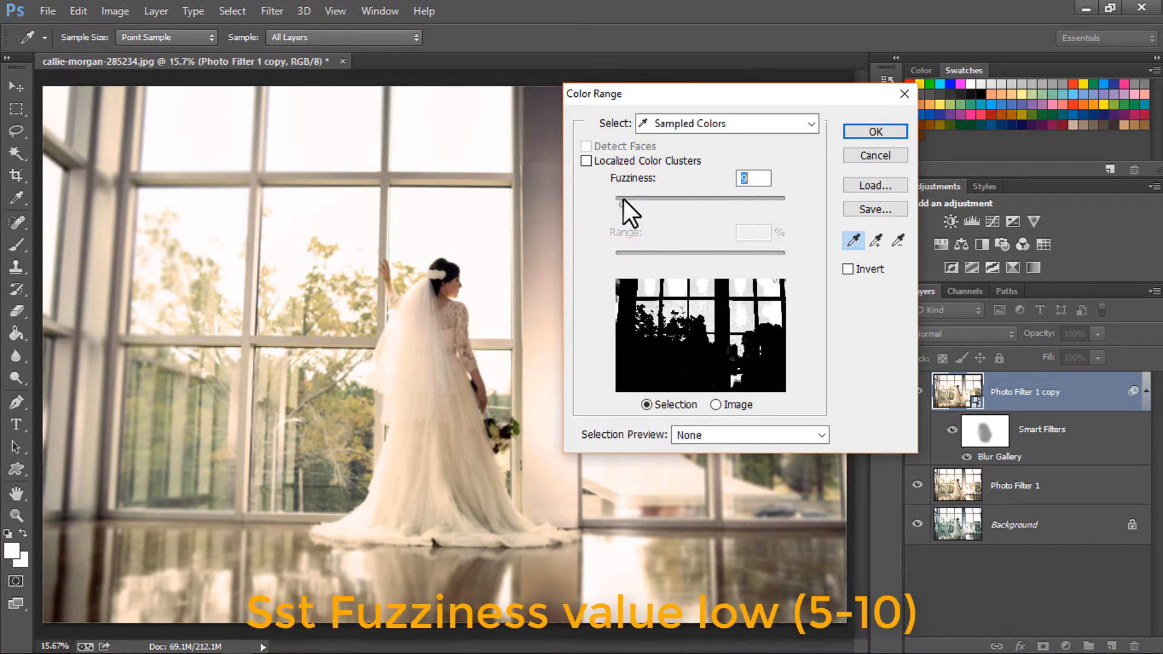
left_click_drag(623, 199, 623, 201)
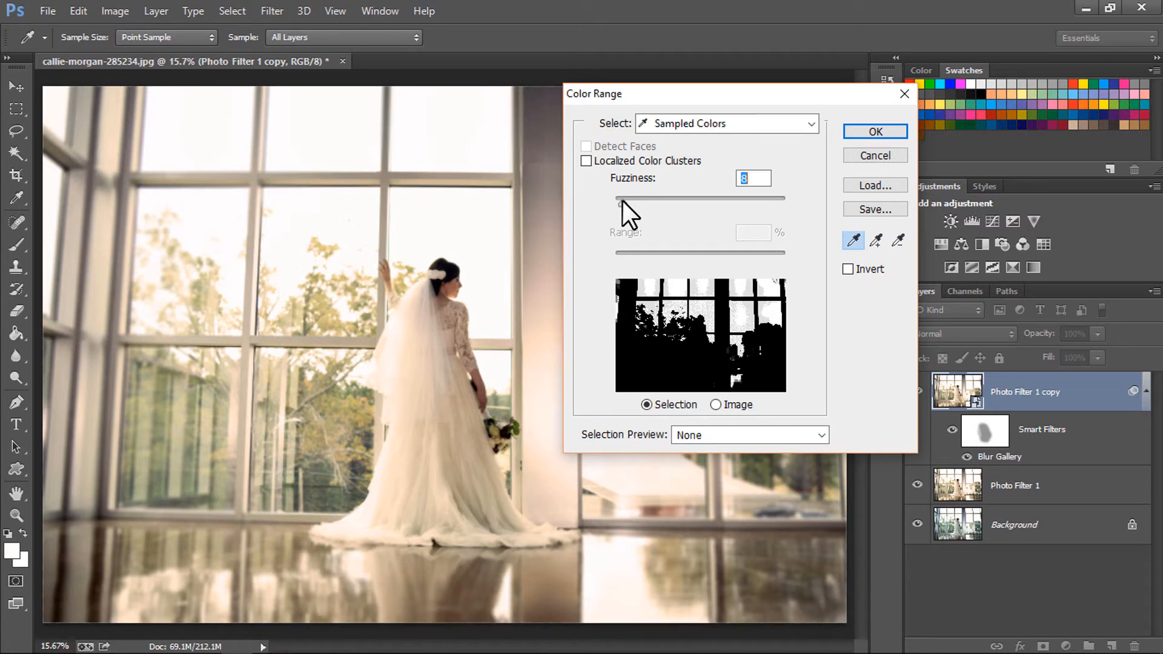
left_click_drag(623, 201, 624, 201)
left_click(876, 132)
key("v")
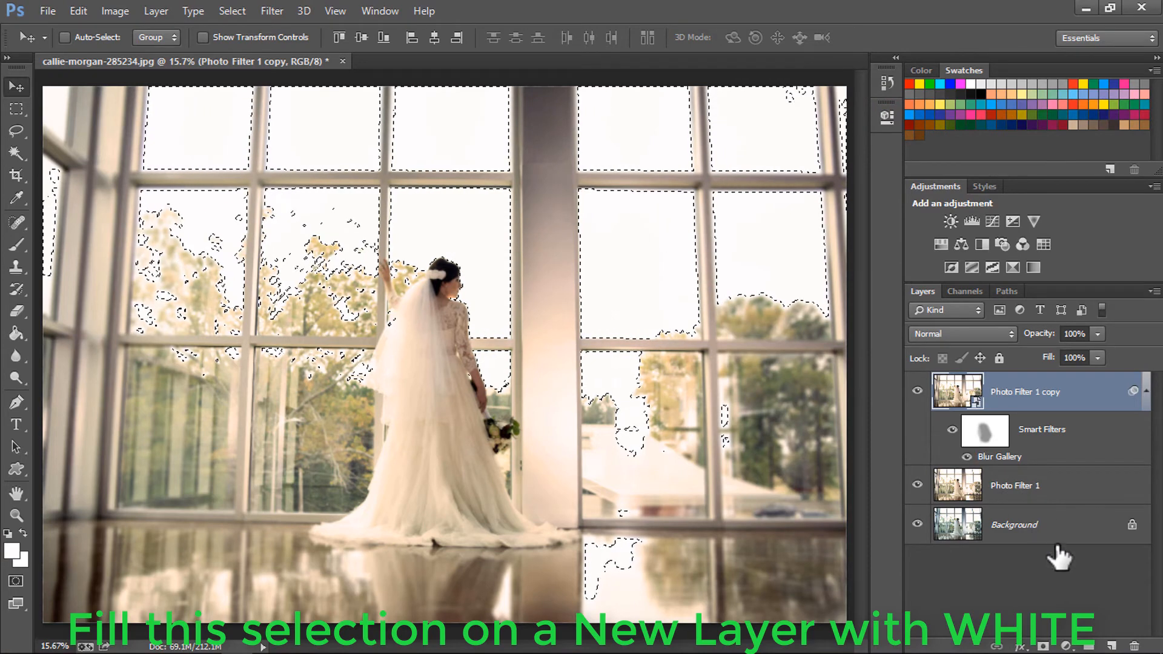
Fill the selected window areas with white on a new layer and clear the selection.
left_click(1109, 641)
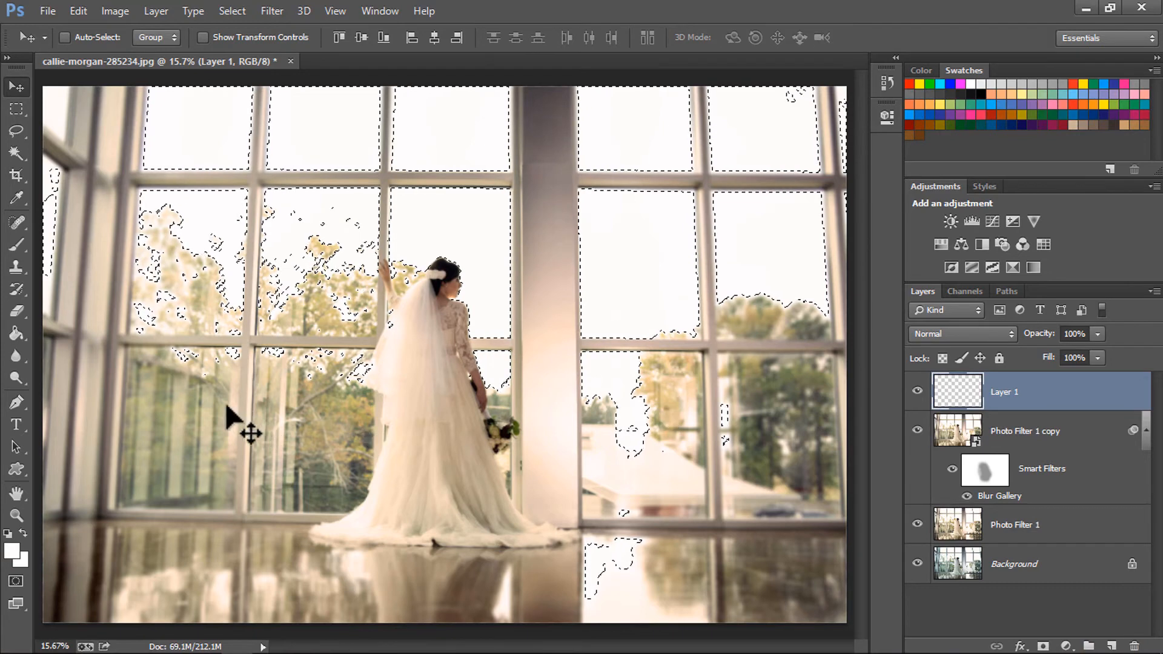
left_click(18, 333)
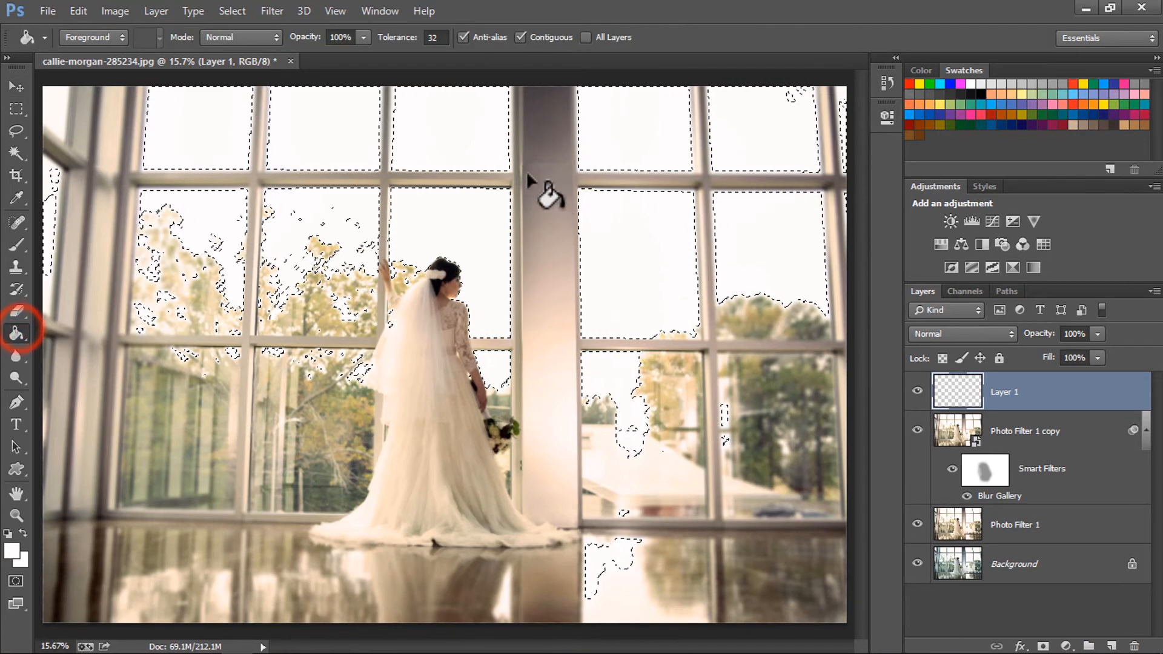
left_click(449, 134)
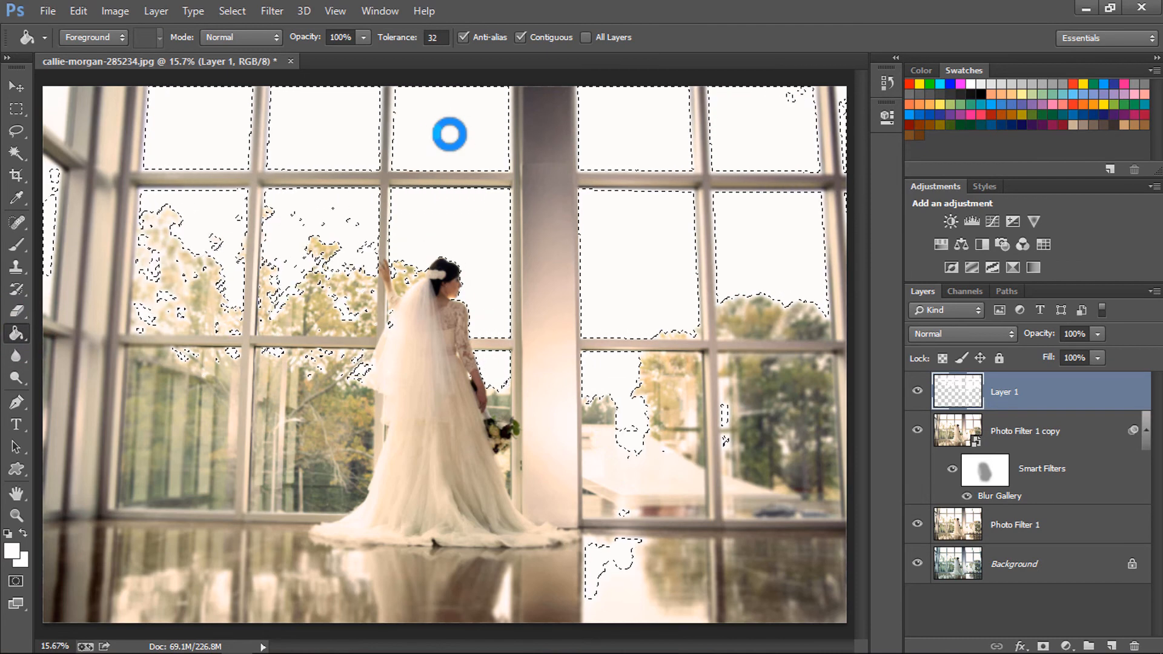
left_click(230, 11)
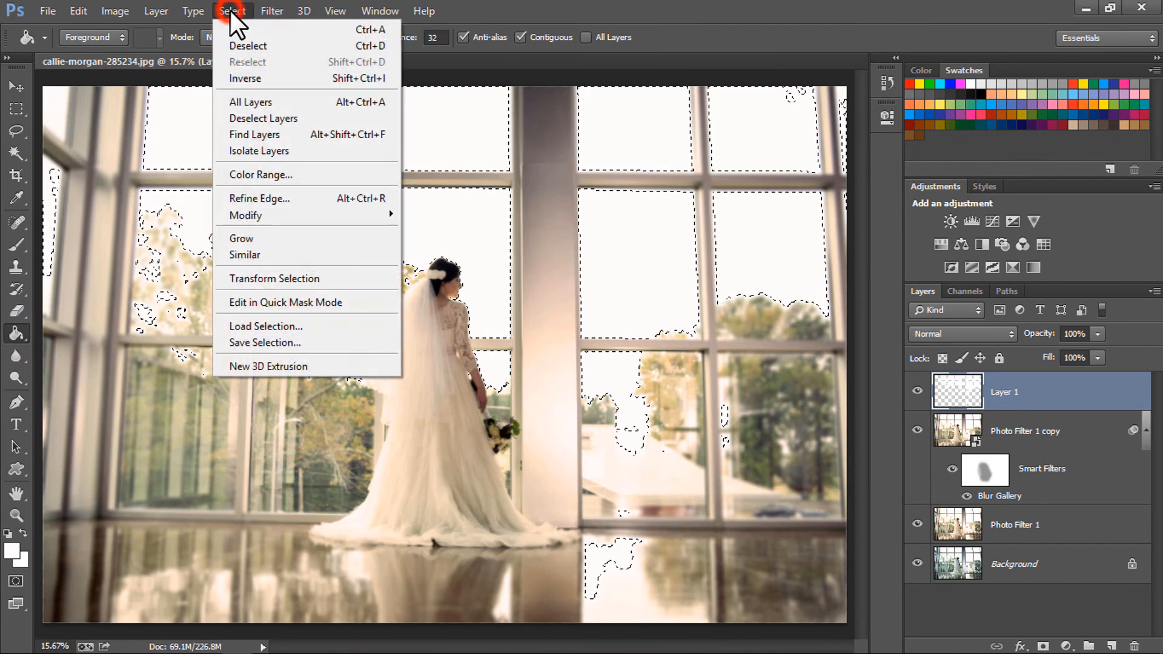
left_click(245, 42)
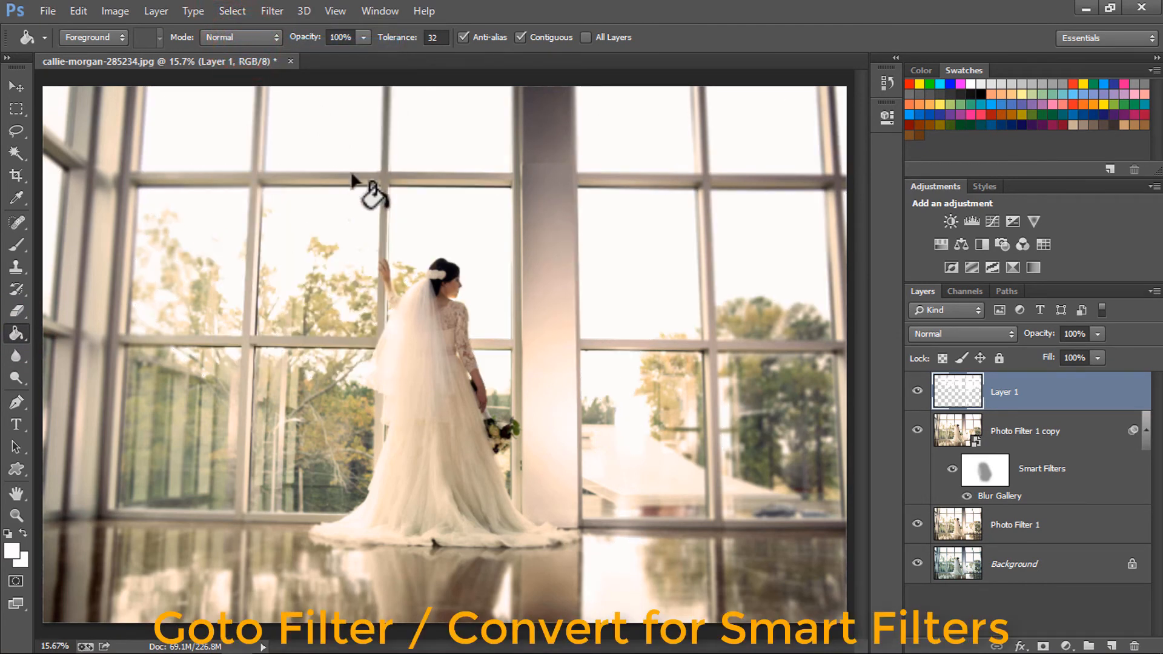
key("v")
Convert the white-filled Layer 1 for smart filters.
left_click(269, 9)
left_click(295, 52)
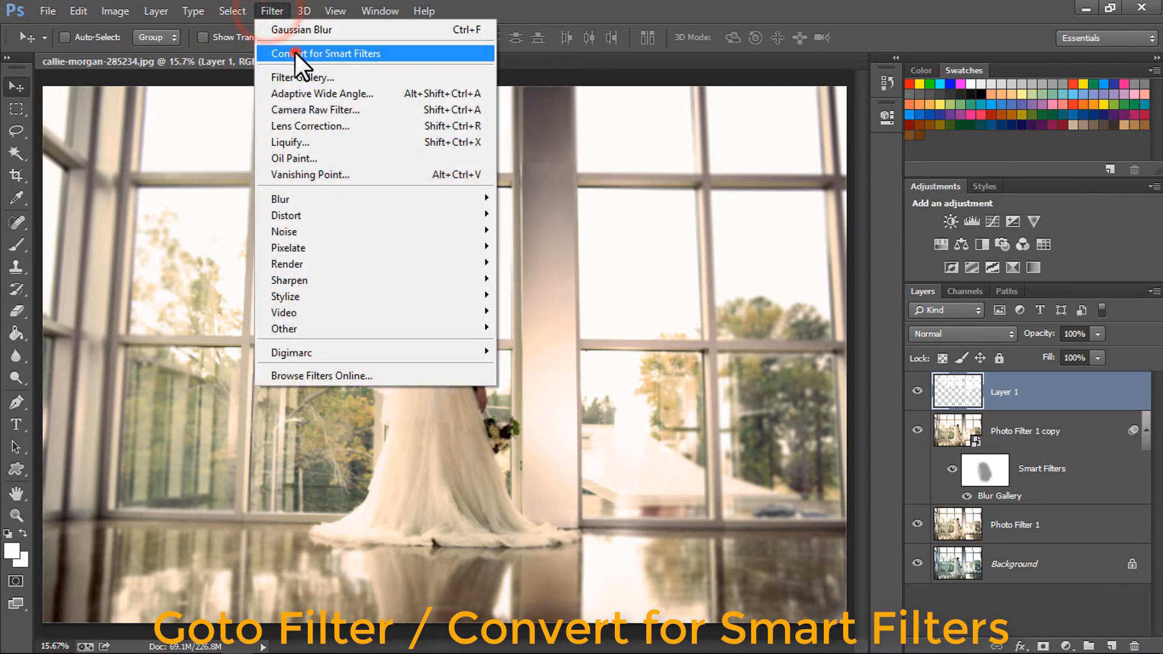
left_click(615, 256)
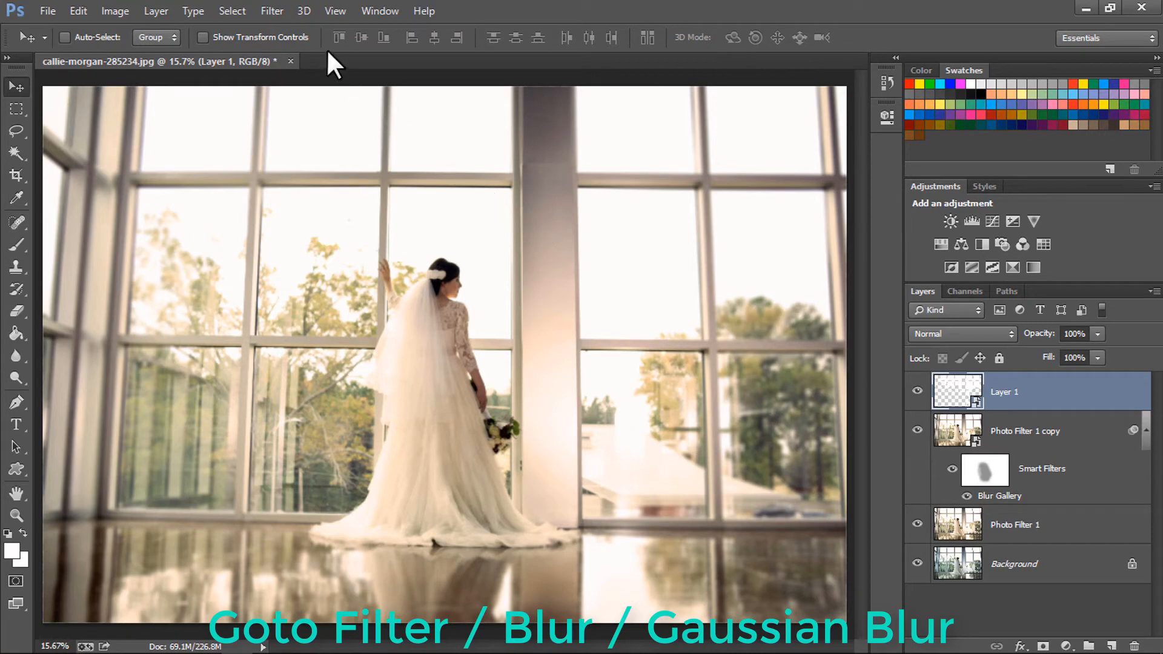
Apply a Gaussian Blur with a radius of 40.1 pixels to Layer 1.
left_click(283, 11)
left_click(338, 202)
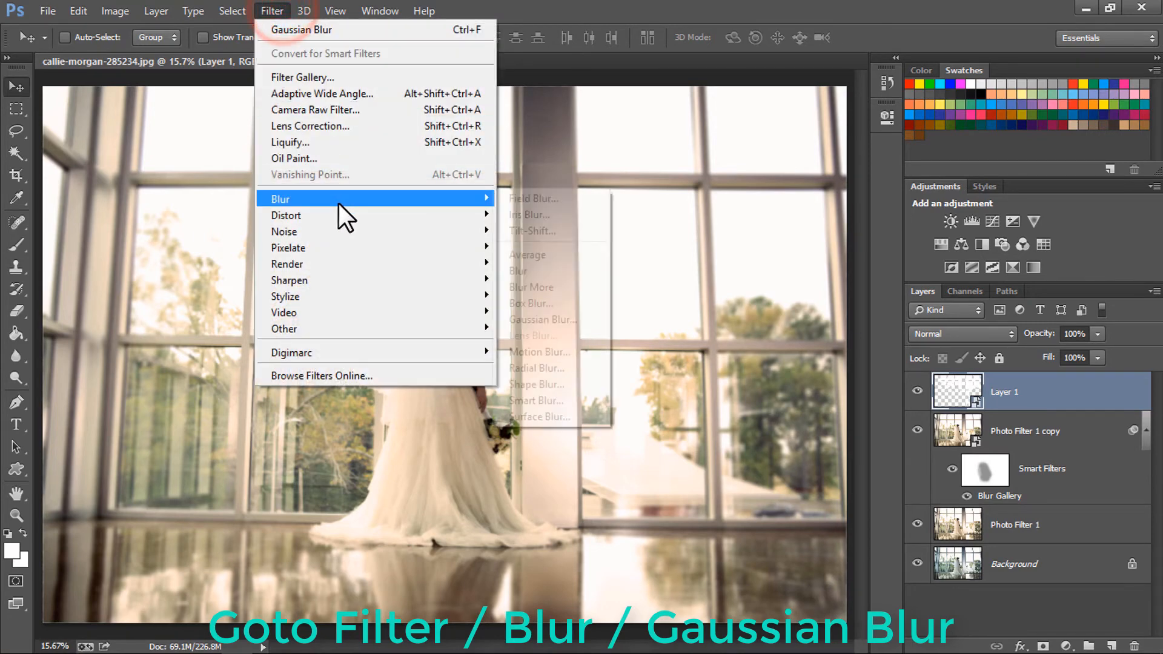
left_click(550, 317)
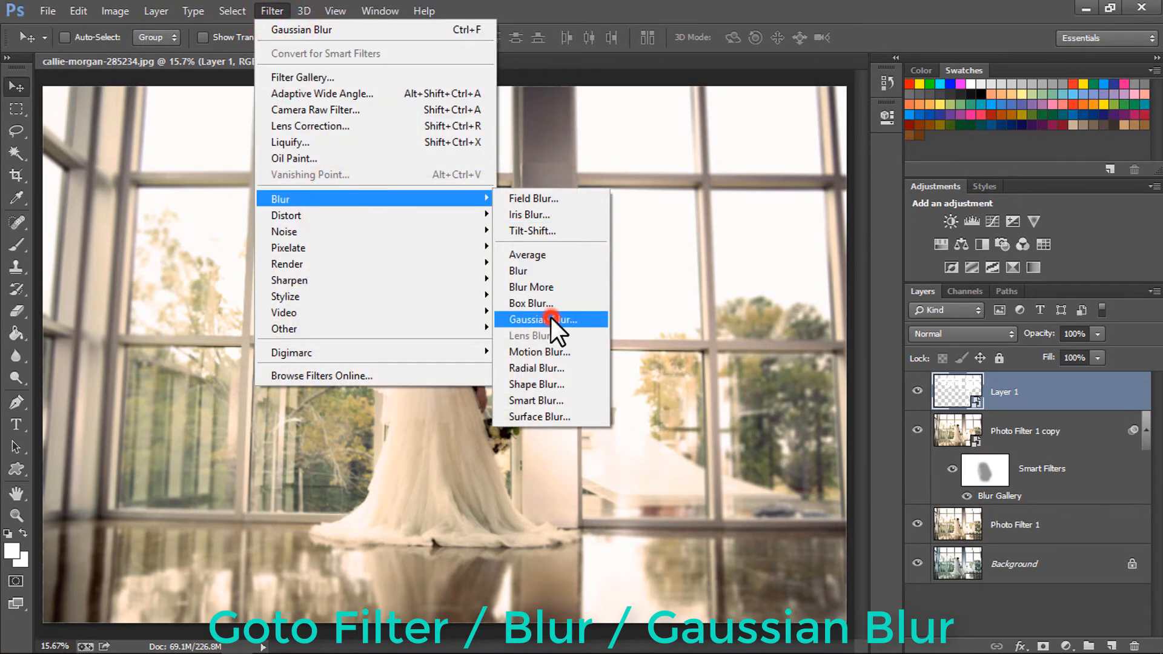
mouse_move(893, 555)
left_mouse_down()
mouse_move(808, 561)
mouse_move(891, 561)
left_mouse_up()
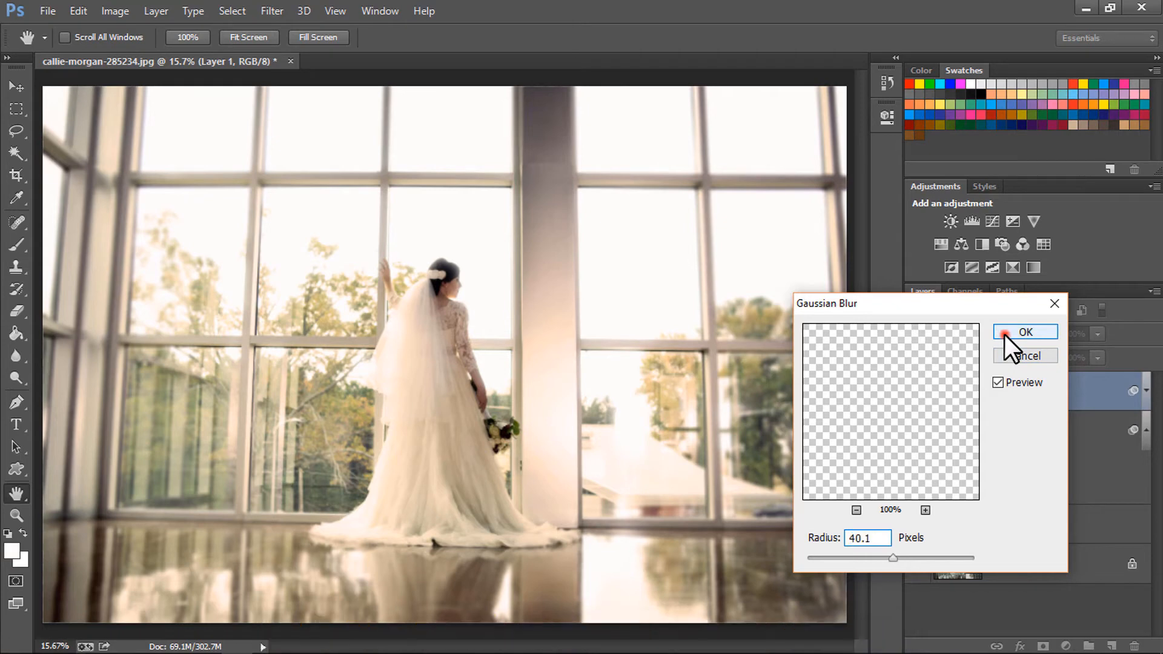
left_click(1004, 334)
key("v")
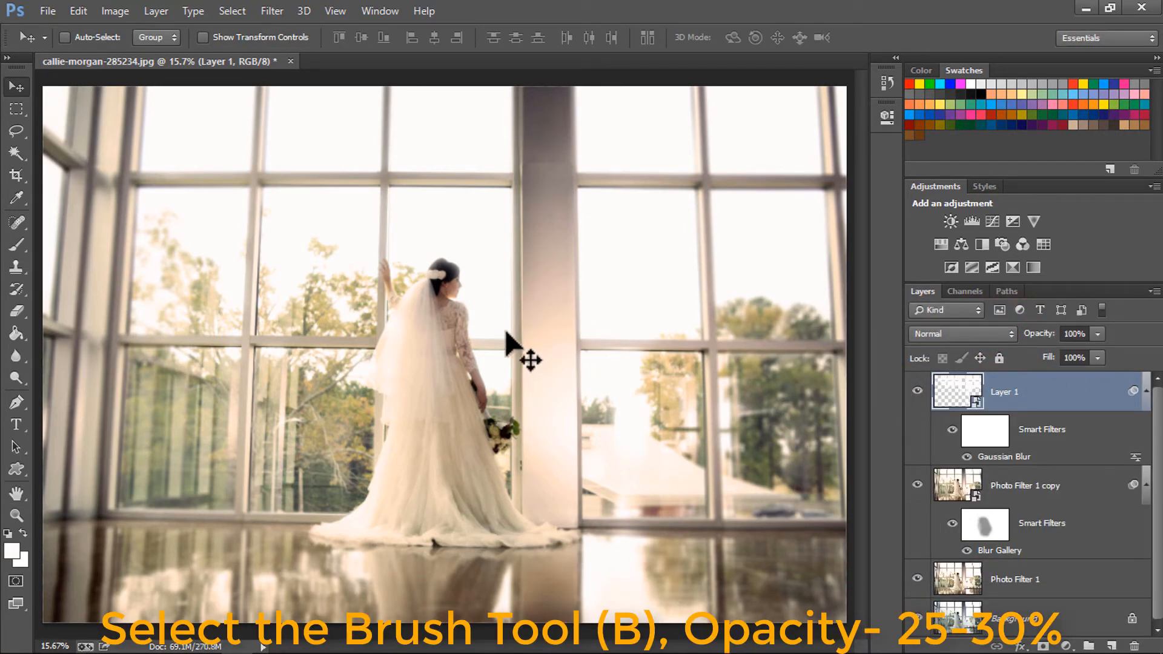
Paint black over the bride and bouquet on Layer 1's smart filter mask with the 900 px brush at 30% opacity.
left_click(979, 427)
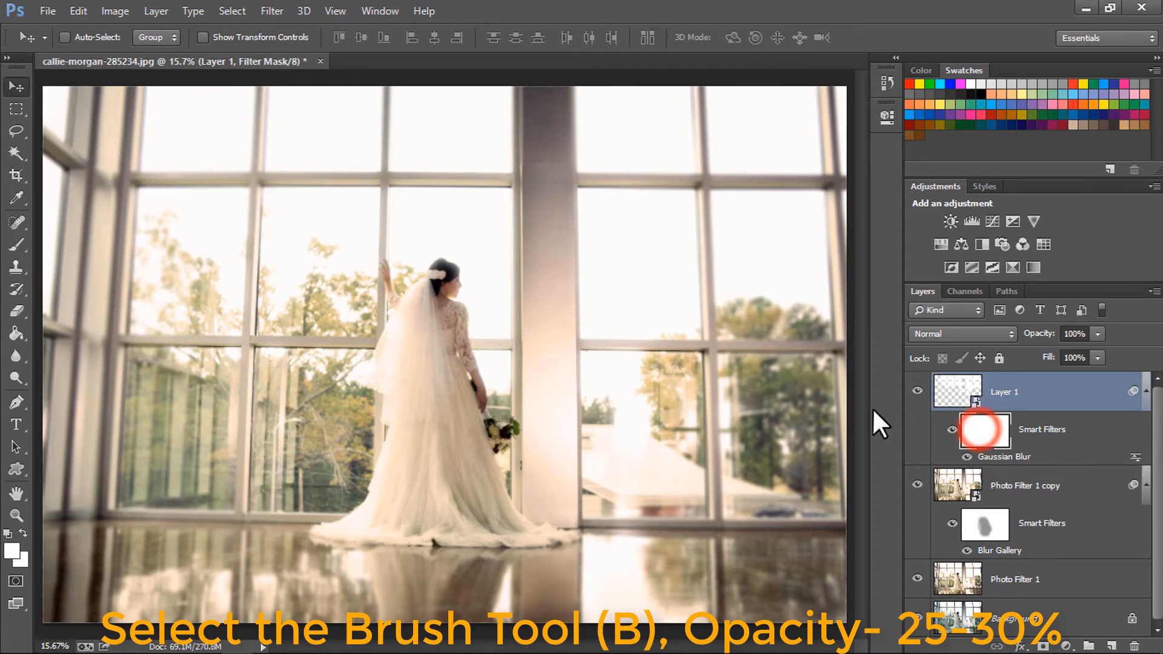
left_click(18, 244)
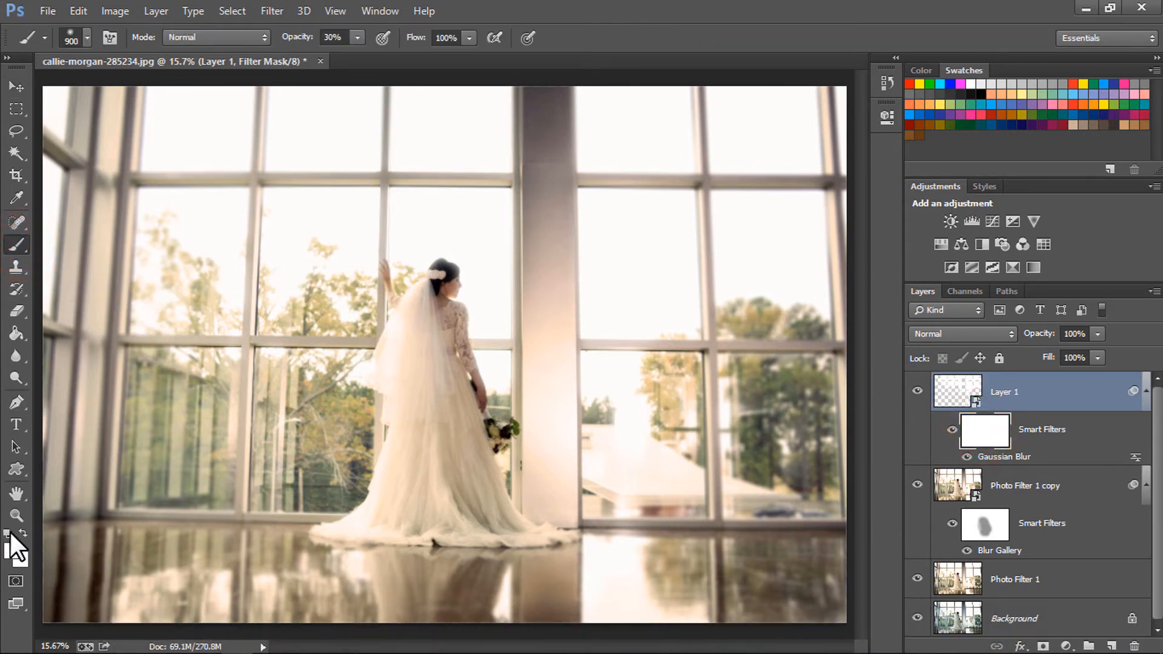
left_click(24, 525)
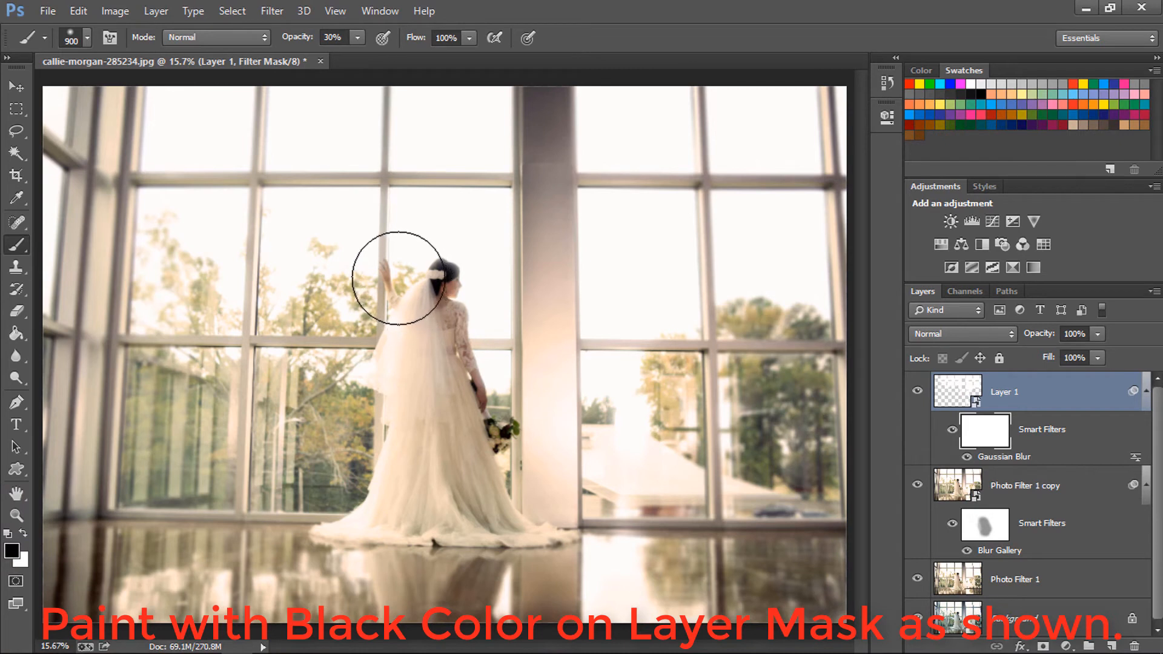
mouse_move(393, 278)
left_mouse_down()
mouse_move(401, 304)
mouse_move(392, 280)
mouse_move(400, 293)
mouse_move(426, 280)
mouse_move(439, 292)
mouse_move(447, 346)
mouse_move(434, 285)
mouse_move(438, 325)
mouse_move(438, 287)
left_mouse_up()
left_click_drag(436, 281, 450, 366)
mouse_move(451, 381)
left_mouse_down()
mouse_move(470, 434)
mouse_move(430, 428)
mouse_move(440, 421)
mouse_move(427, 458)
mouse_move(445, 427)
mouse_move(459, 439)
mouse_move(445, 390)
mouse_move(491, 448)
mouse_move(423, 260)
mouse_move(454, 288)
mouse_move(449, 298)
mouse_move(403, 284)
mouse_move(443, 401)
mouse_move(452, 474)
mouse_move(404, 493)
mouse_move(537, 538)
mouse_move(413, 508)
mouse_move(526, 410)
left_mouse_up()
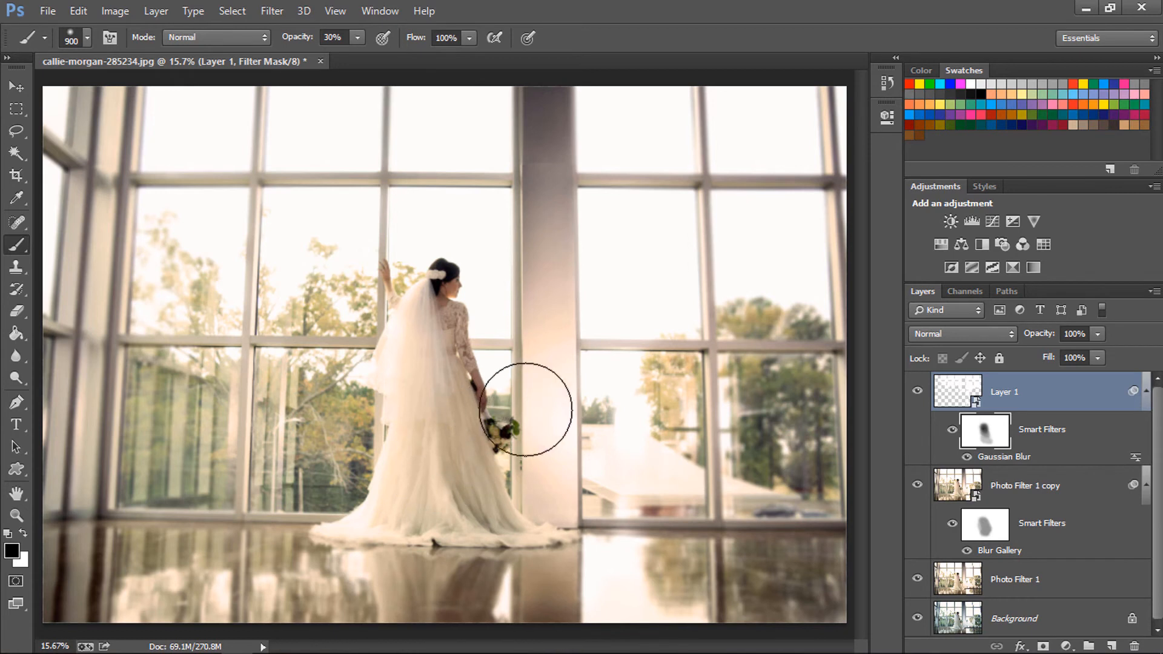
Group the three layers above the Background: Layer 1, Photo Filter 1 copy and Photo Filter 1.
key("v")
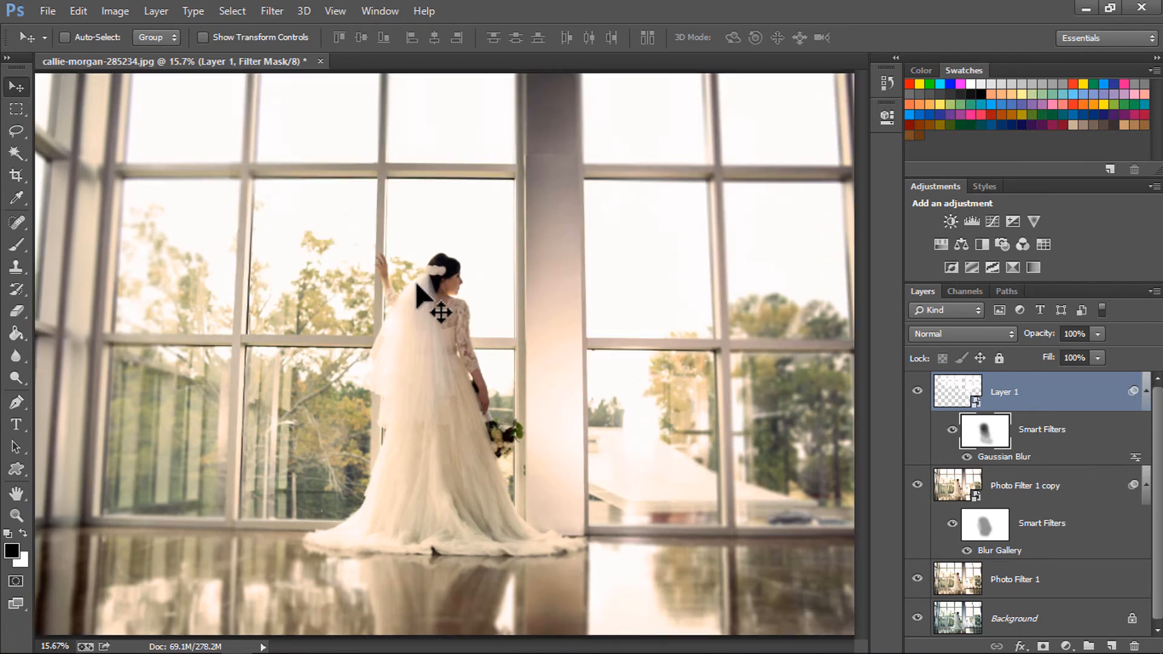
key("ctrl+1")
scroll(509, 260, "up", 5)
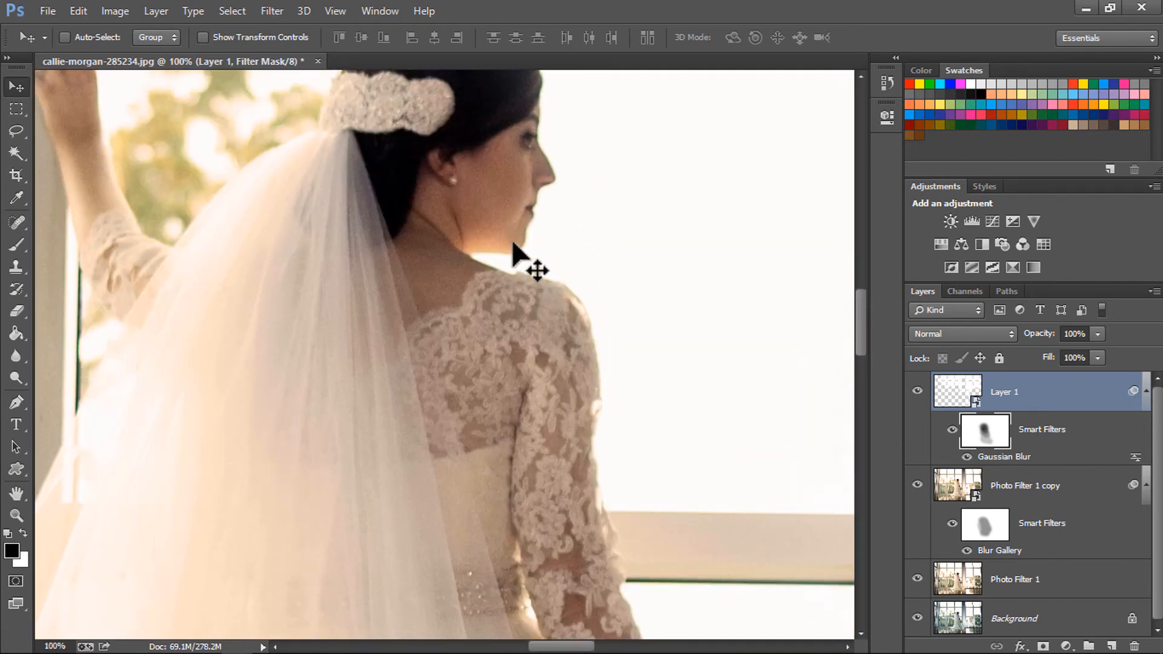
key("ctrl+0")
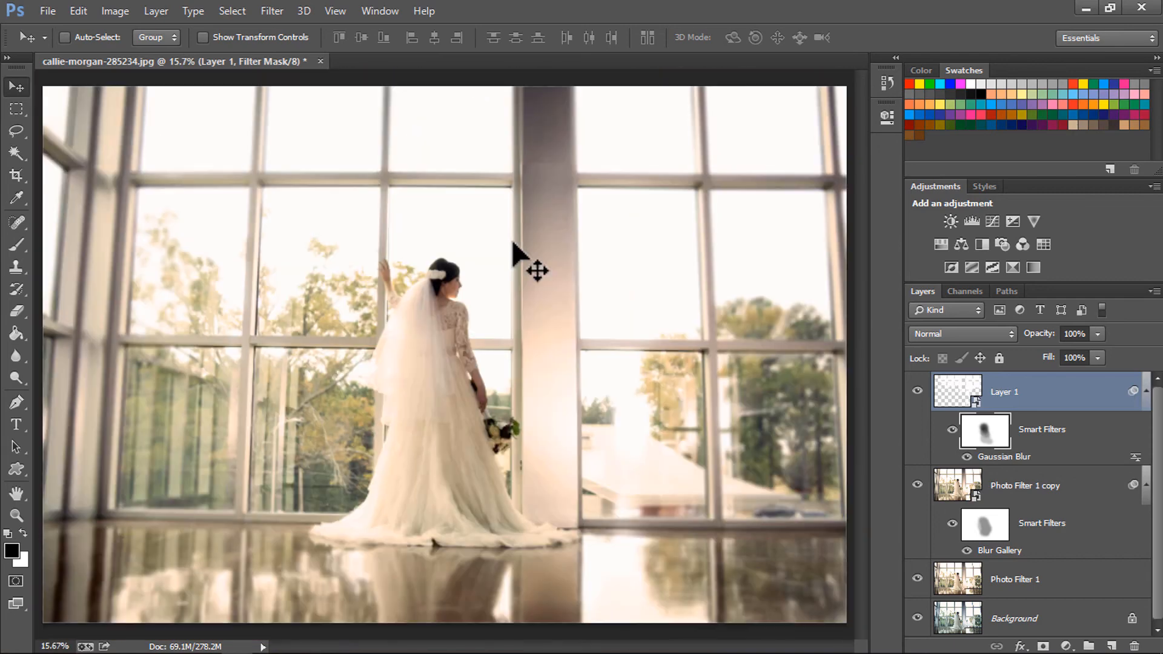
left_click(1023, 581, "shift")
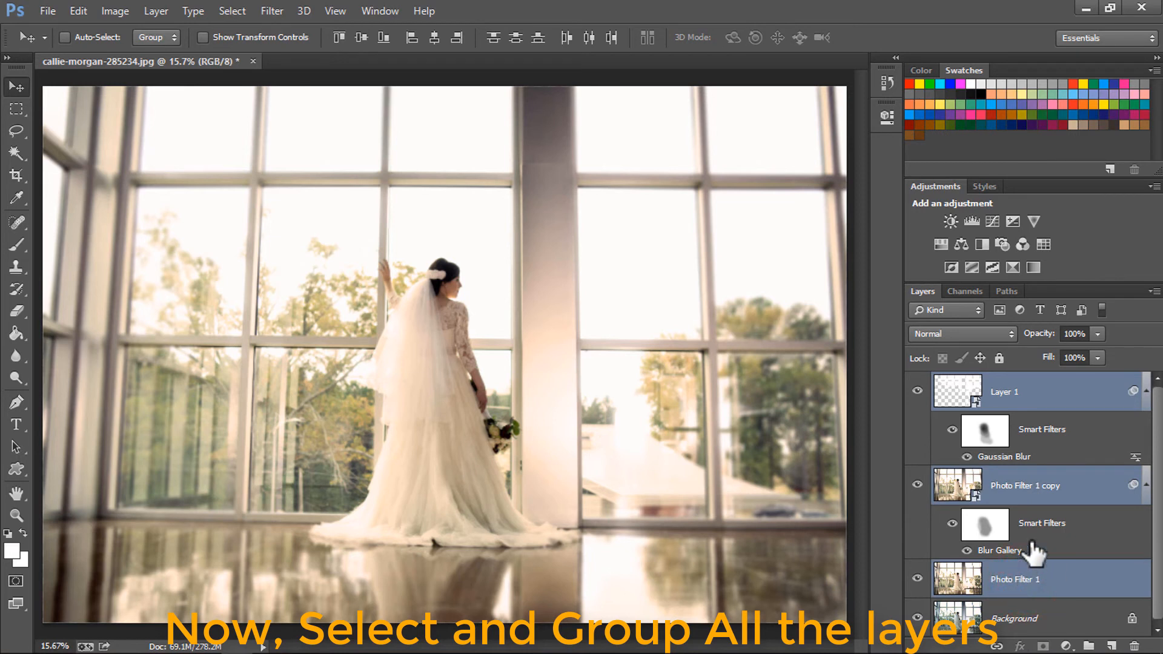
key("ctrl+g")
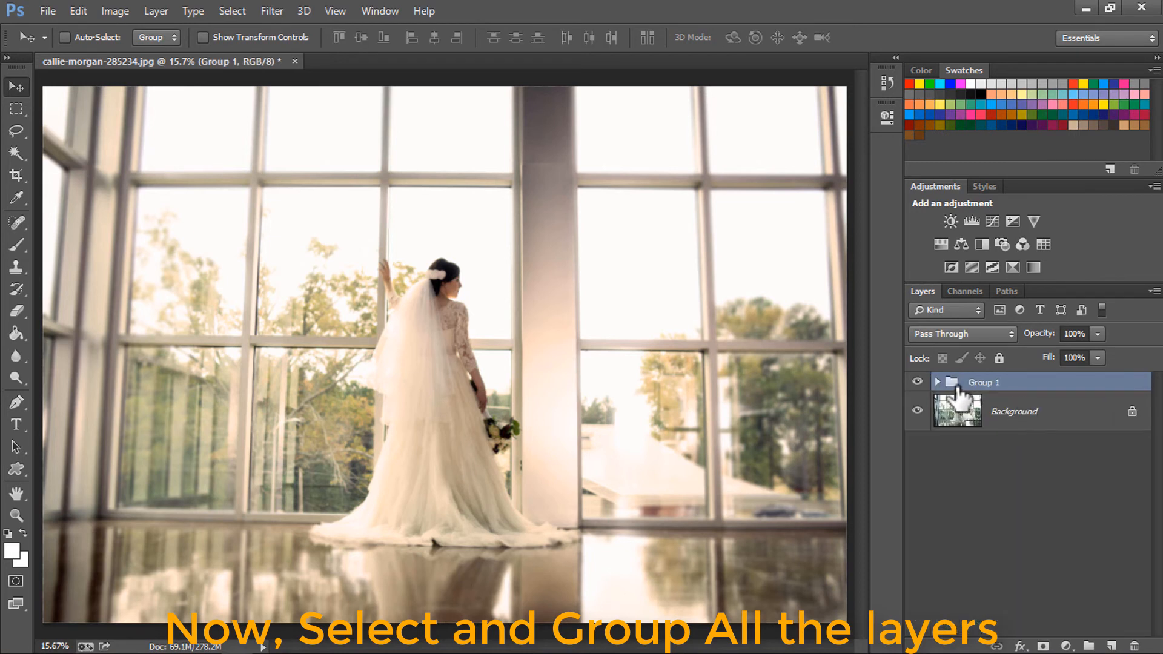
Compare the photo before and after the effect by hiding and showing the layer group twice, leaving it visible.
left_click(917, 382)
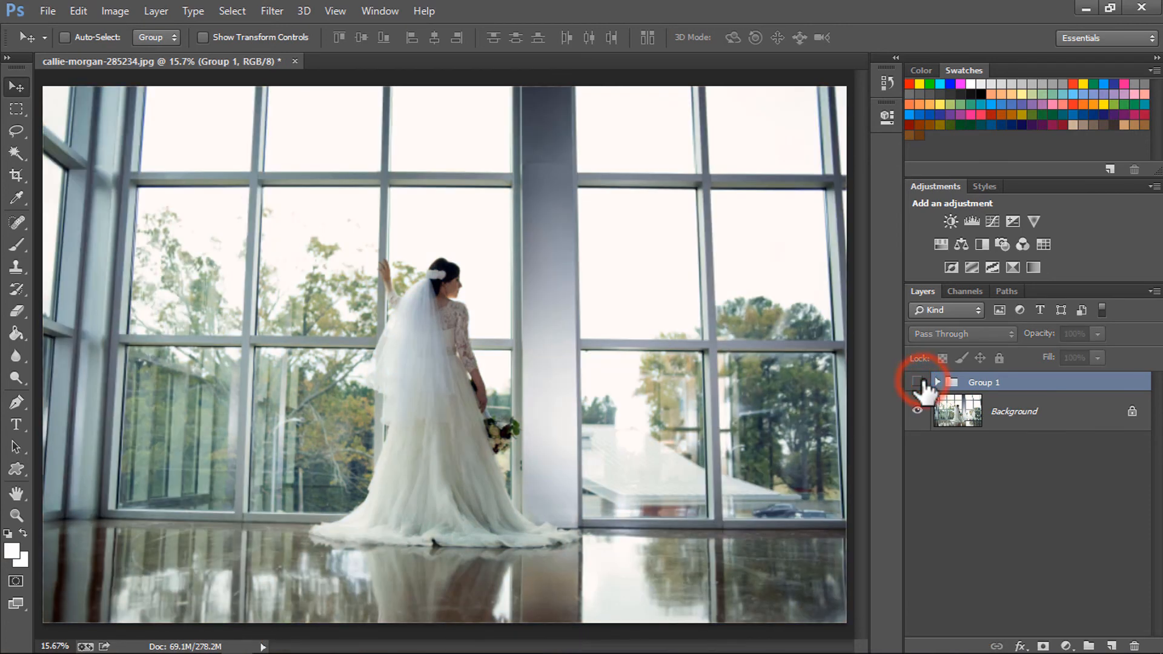
left_click(918, 382)
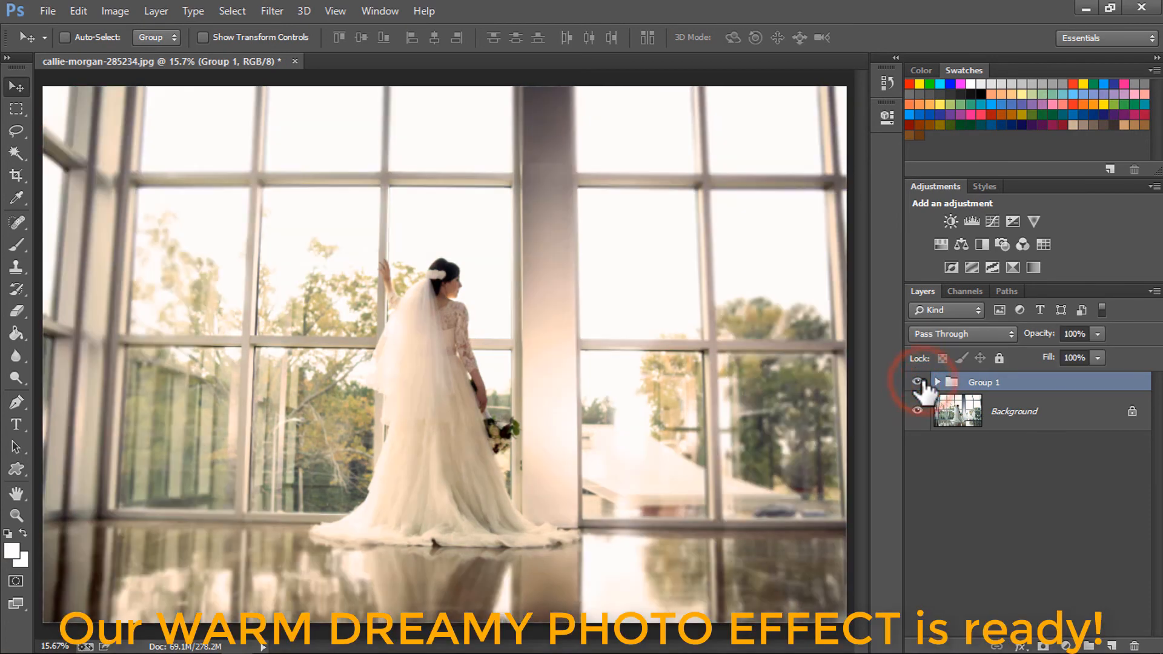
left_click(918, 382)
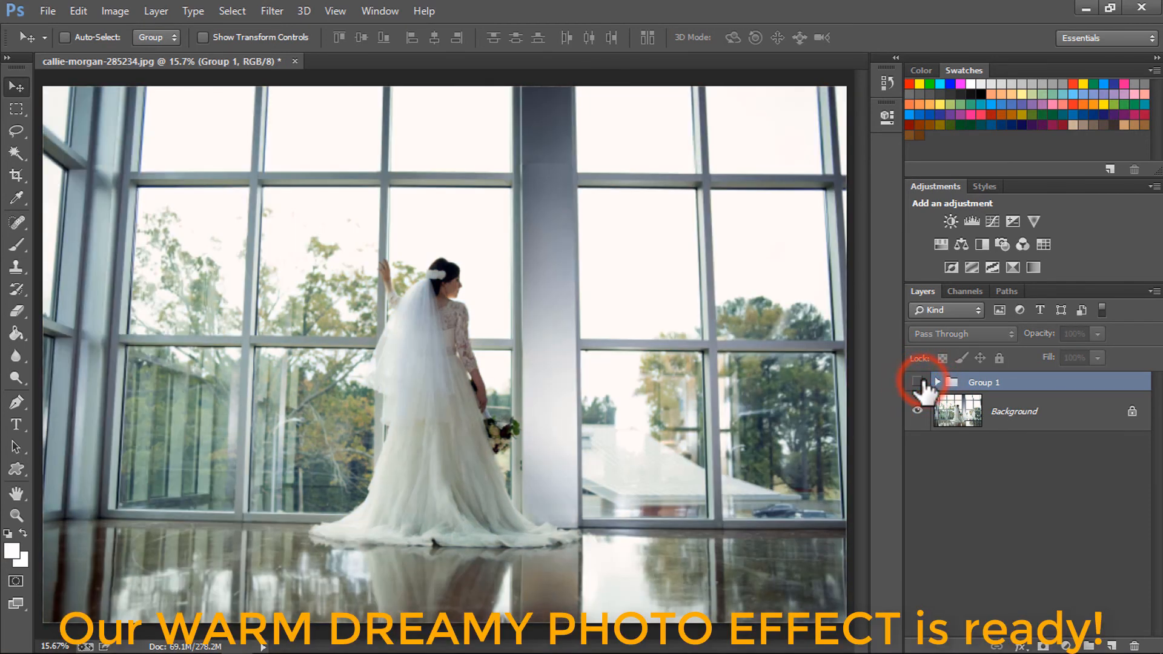
left_click(917, 381)
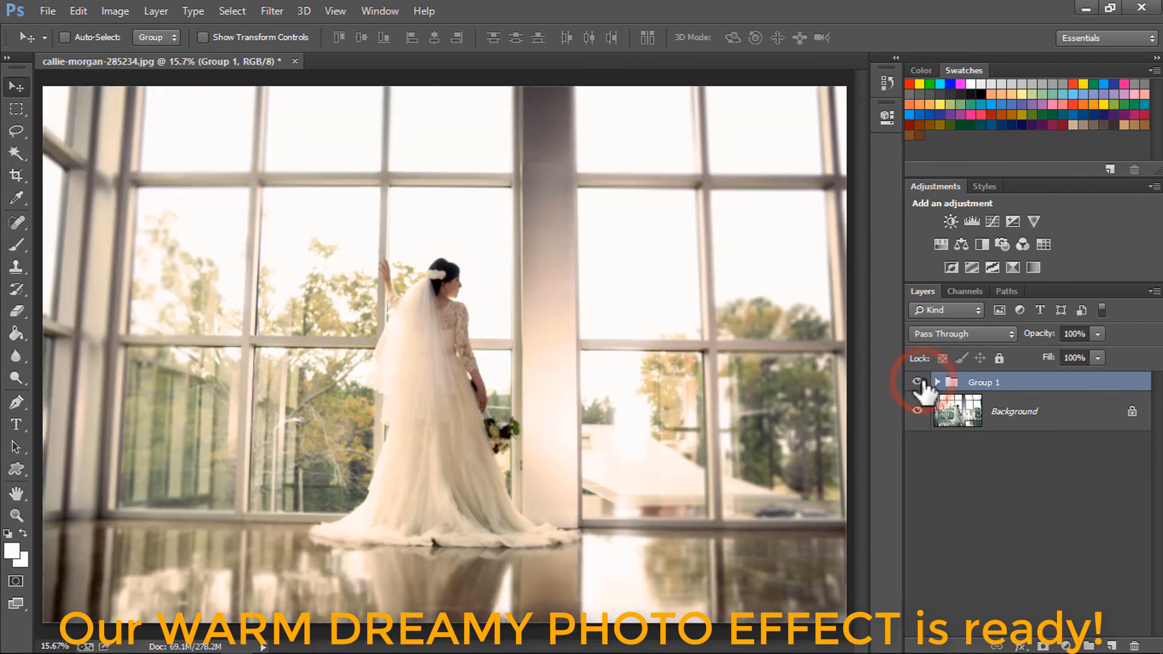